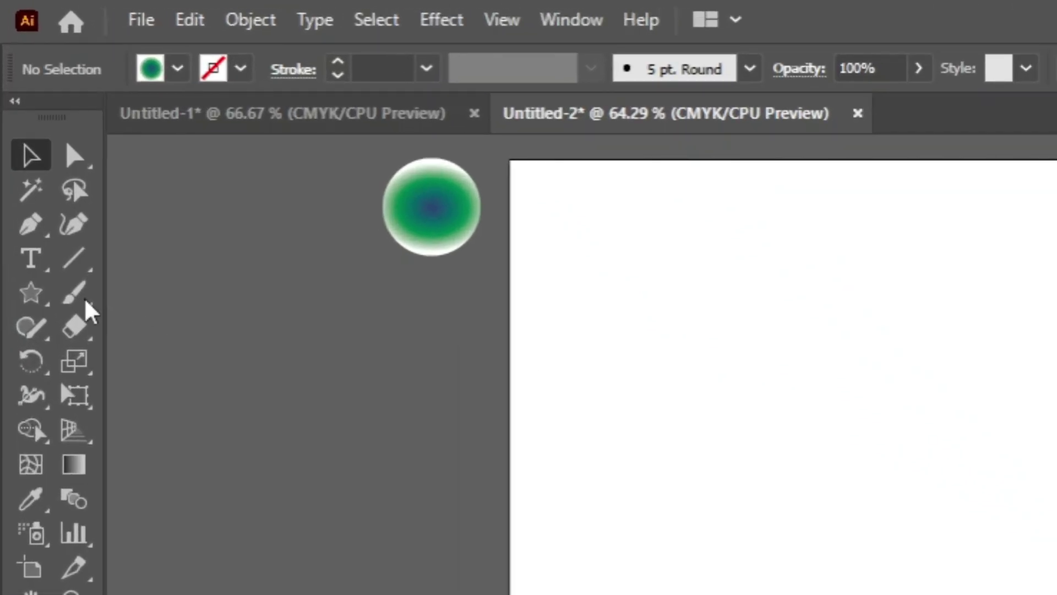
Draw two stars at the page centre and enlarge one to about 388 pt wide
left_click(17, 158)
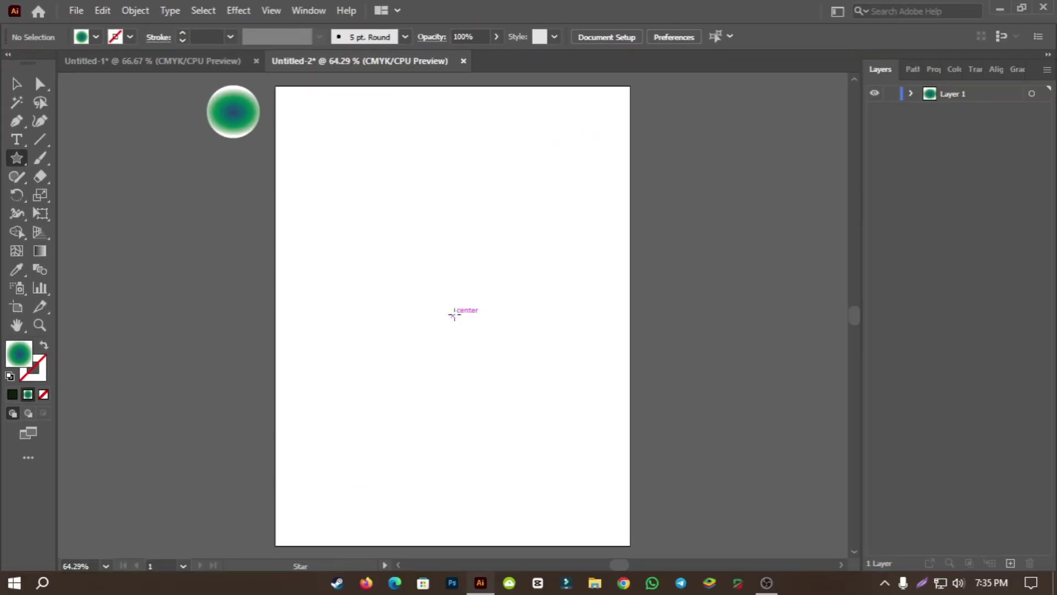
left_click(452, 314)
left_click(302, 297)
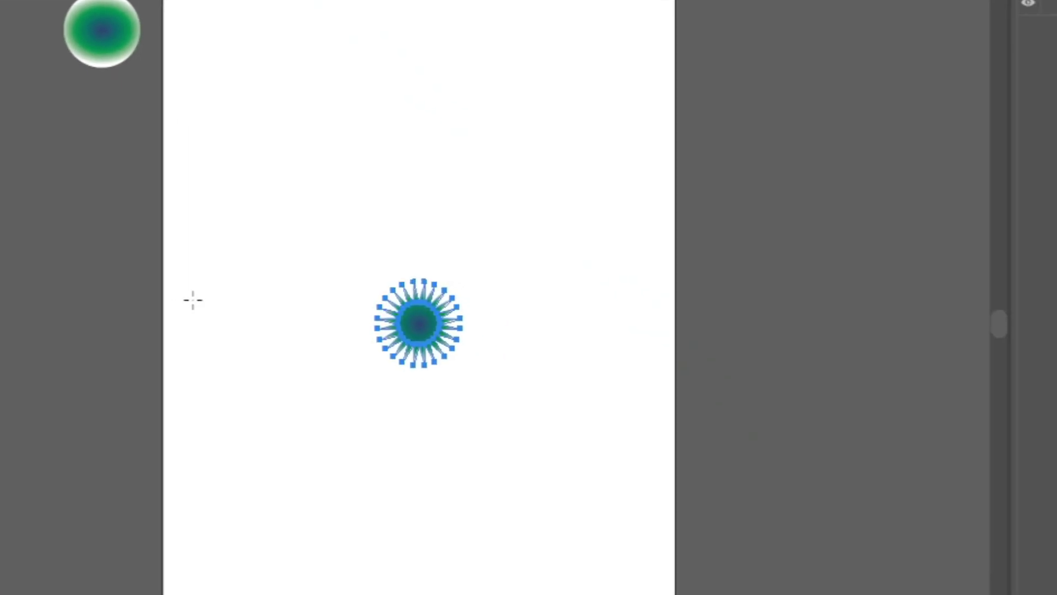
key("v")
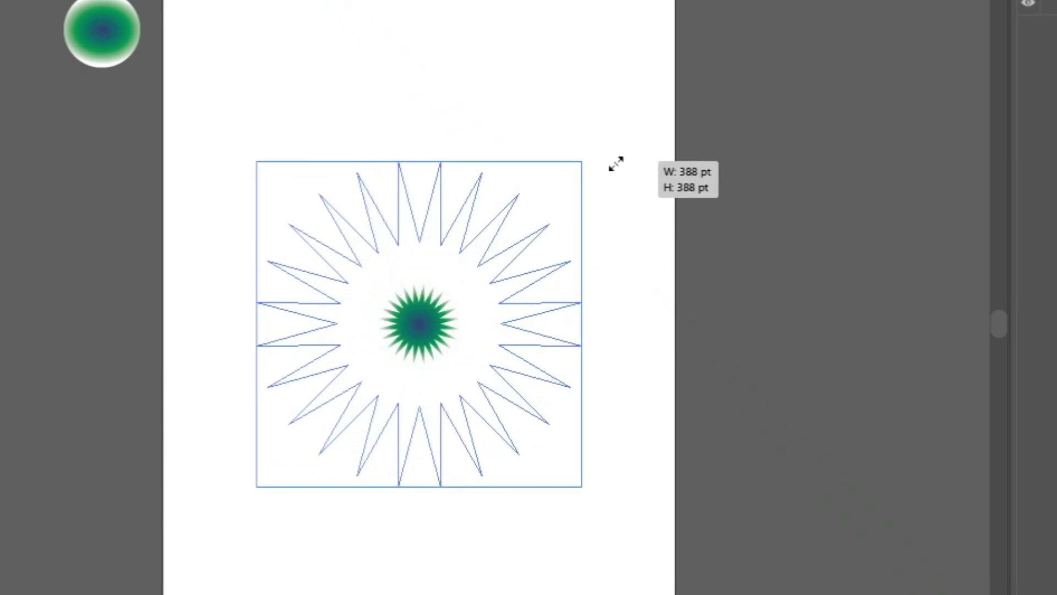
left_click_drag(459, 281, 615, 163)
Round and shorten the large star's spike tips, then shrink the centre star to a tiny size
left_click(49, 124)
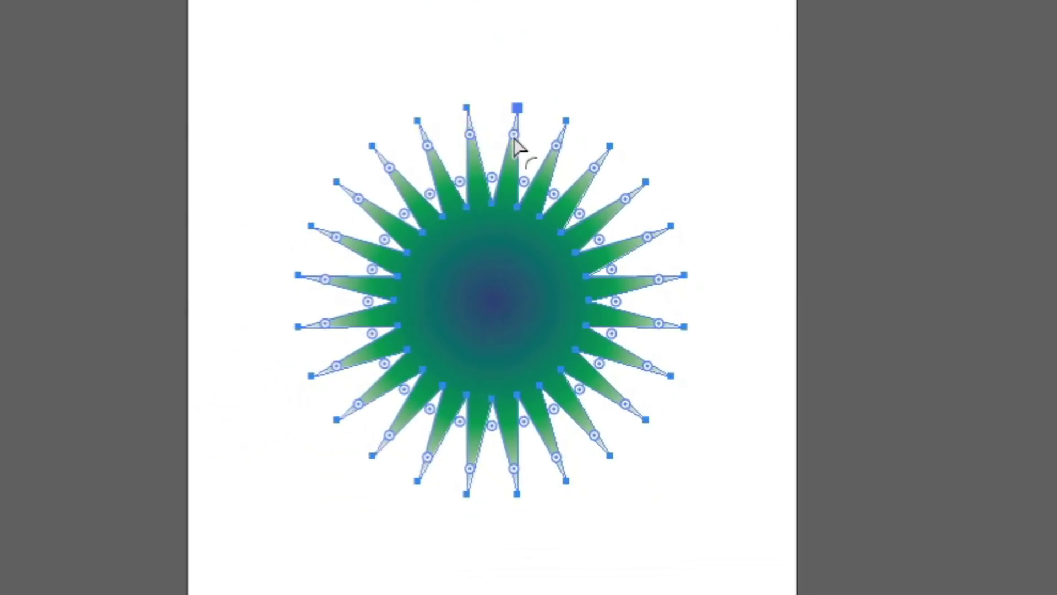
left_click_drag(514, 138, 503, 149)
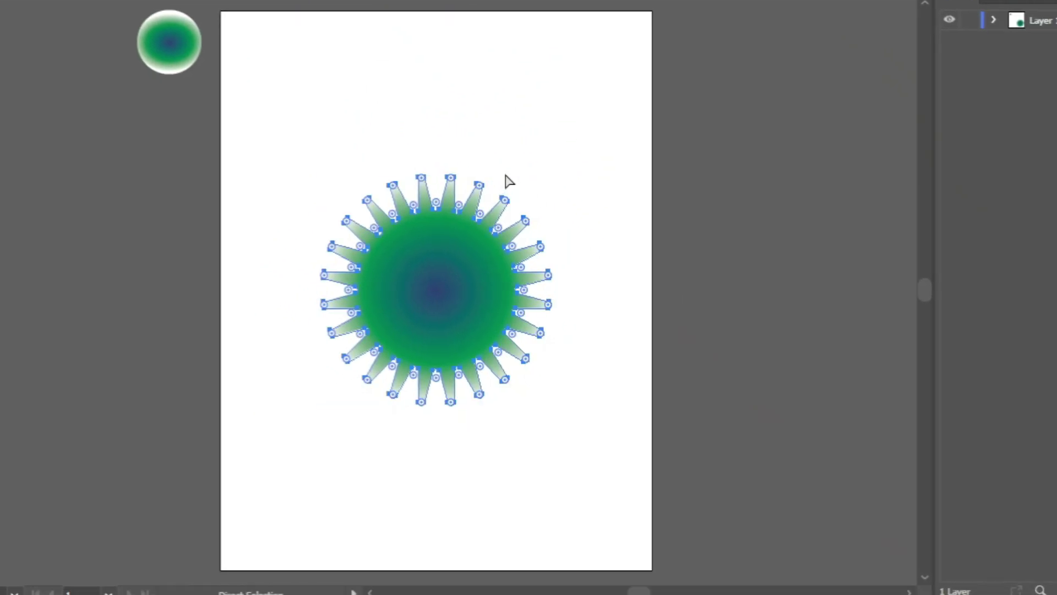
key("v")
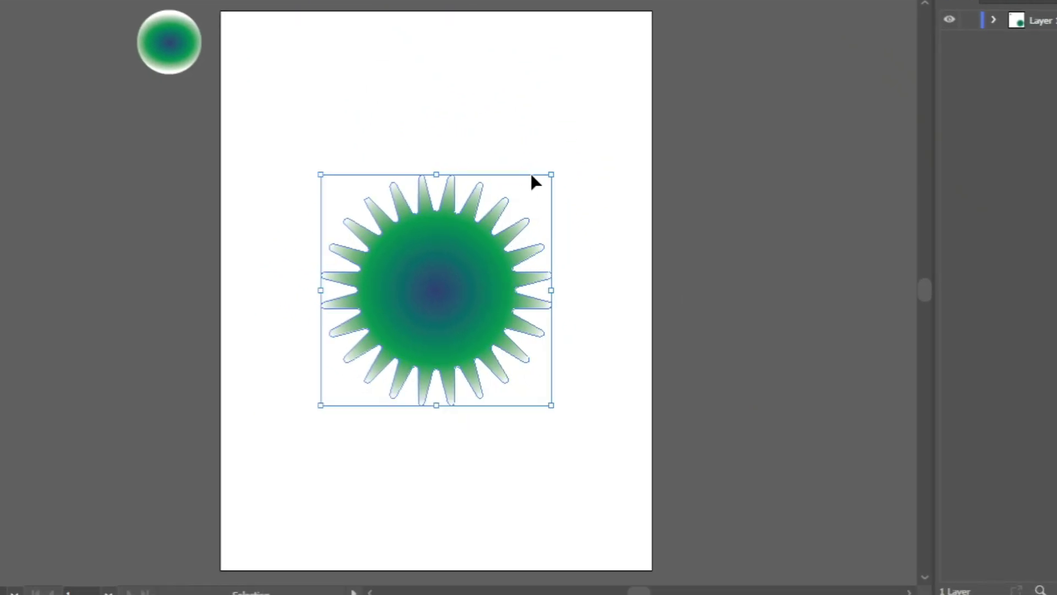
left_click_drag(551, 174, 443, 283)
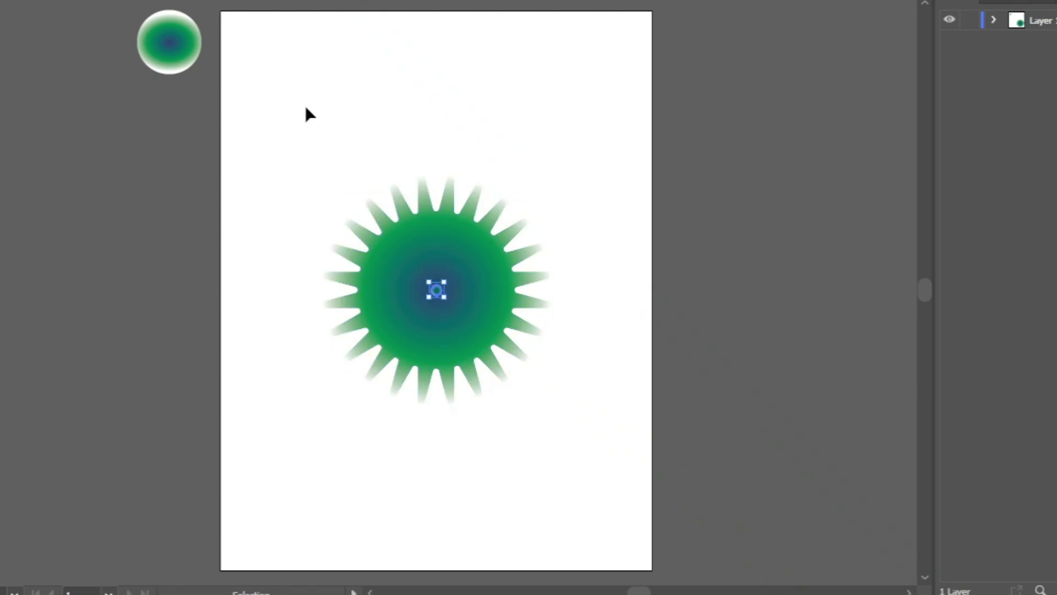
Select both stars and blend them together
left_click_drag(306, 106, 487, 352)
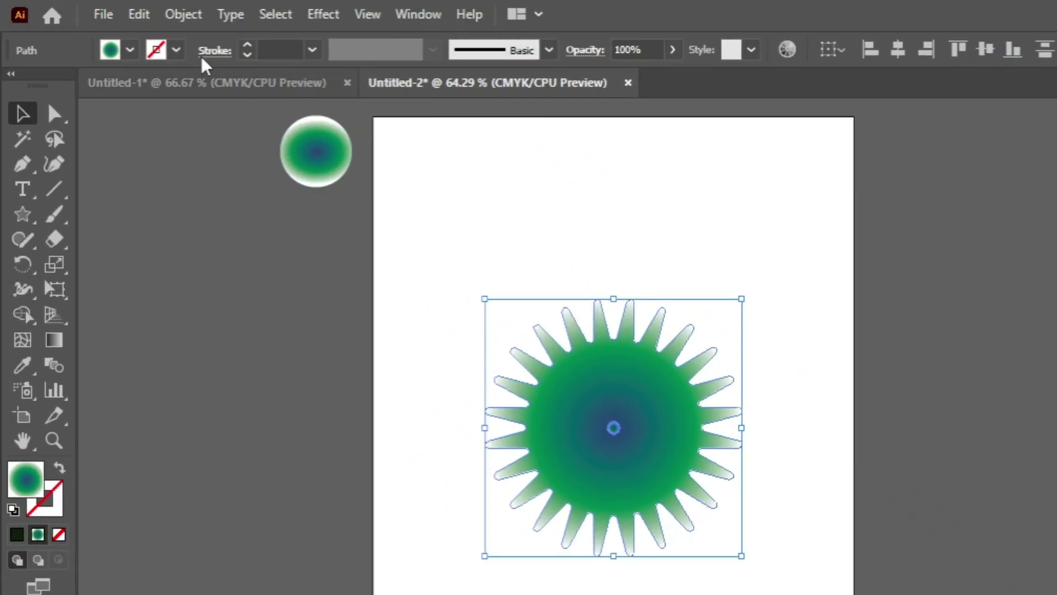
left_click(182, 14)
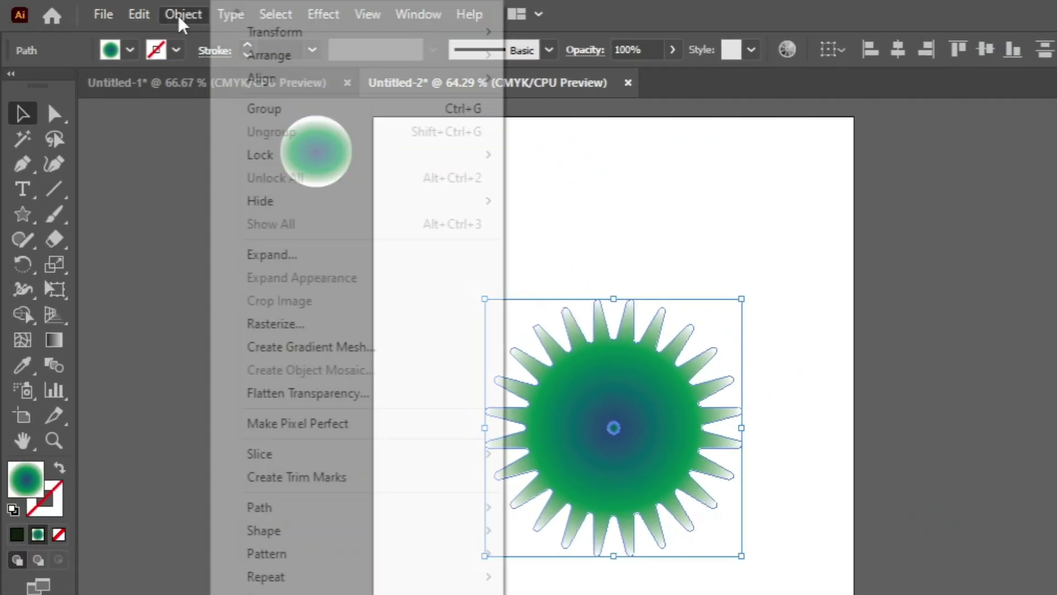
mouse_move(132, 389)
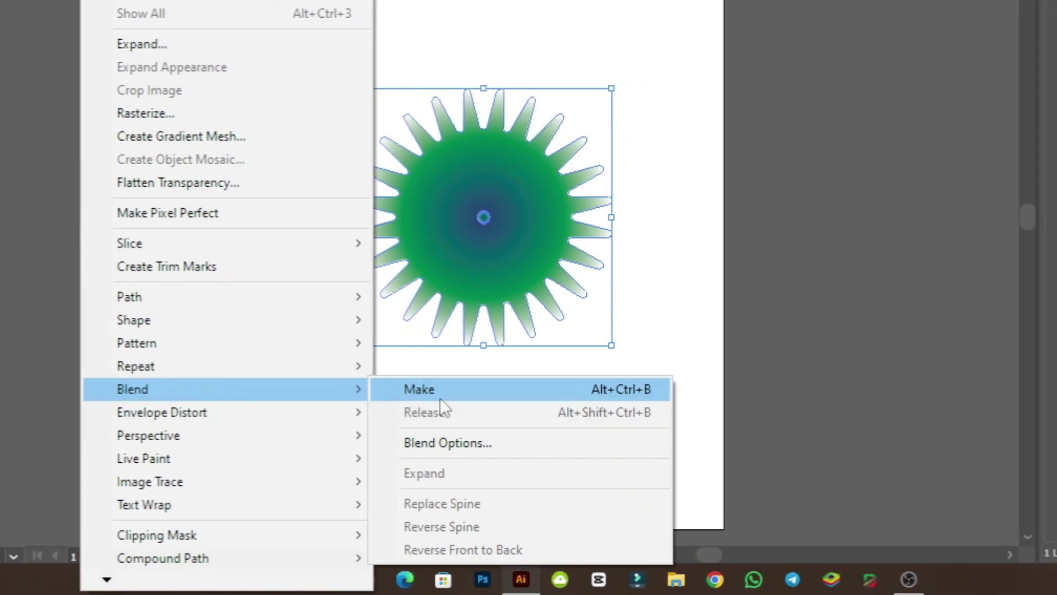
left_click(551, 389)
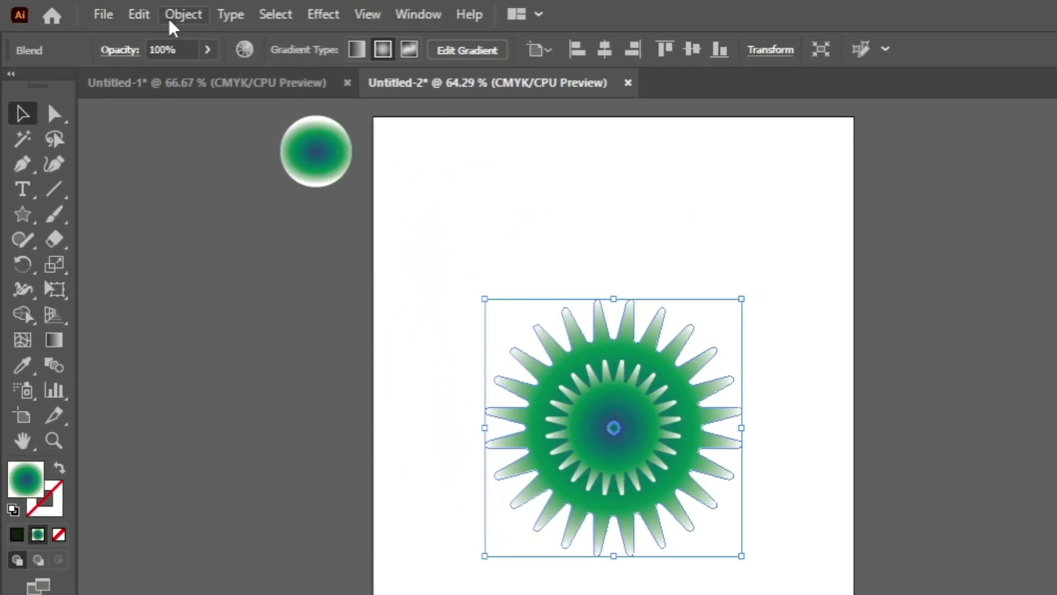
Set the blend options to Specified Steps with 100 steps
left_click(175, 16)
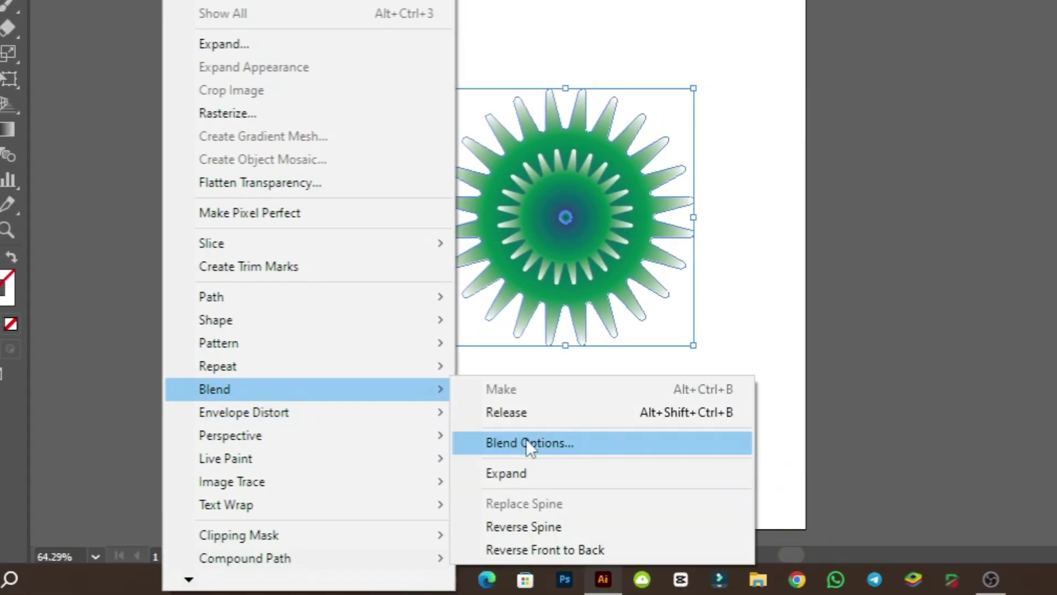
left_click(526, 441)
left_click(561, 276)
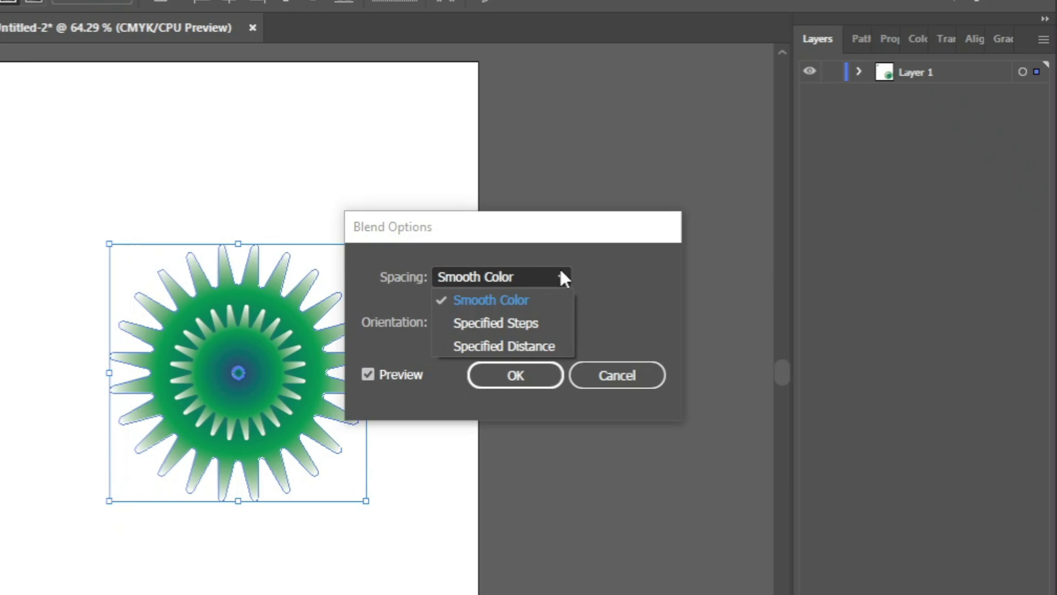
left_click(528, 322)
type("1")
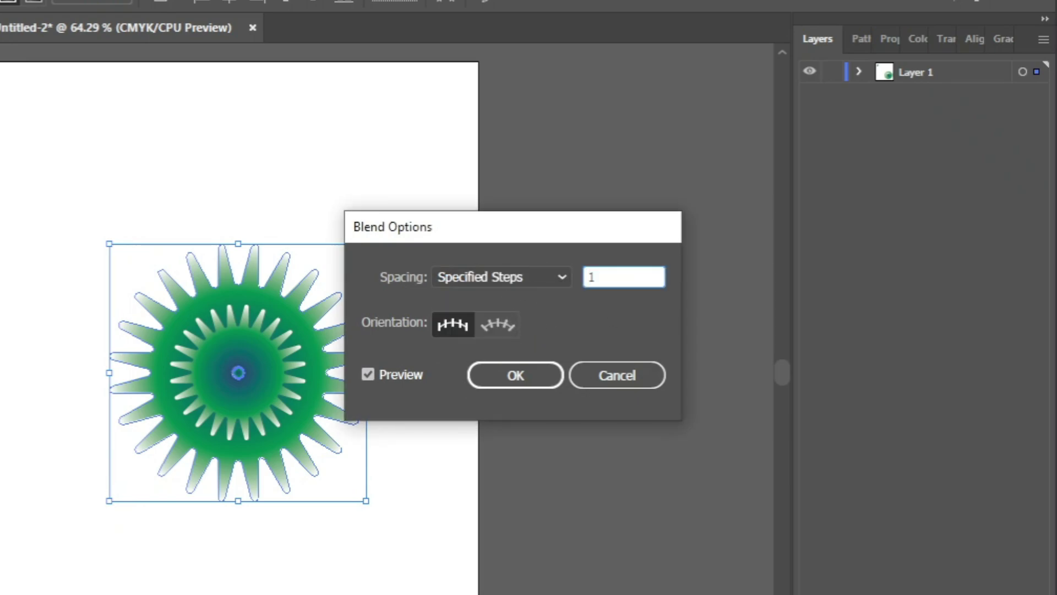
type("00")
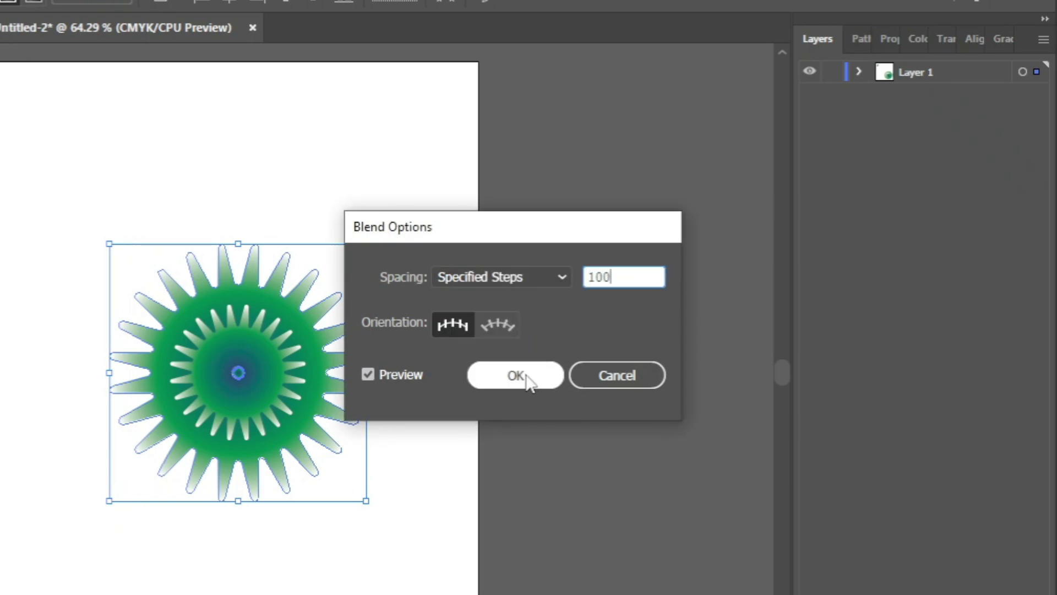
left_click(524, 376)
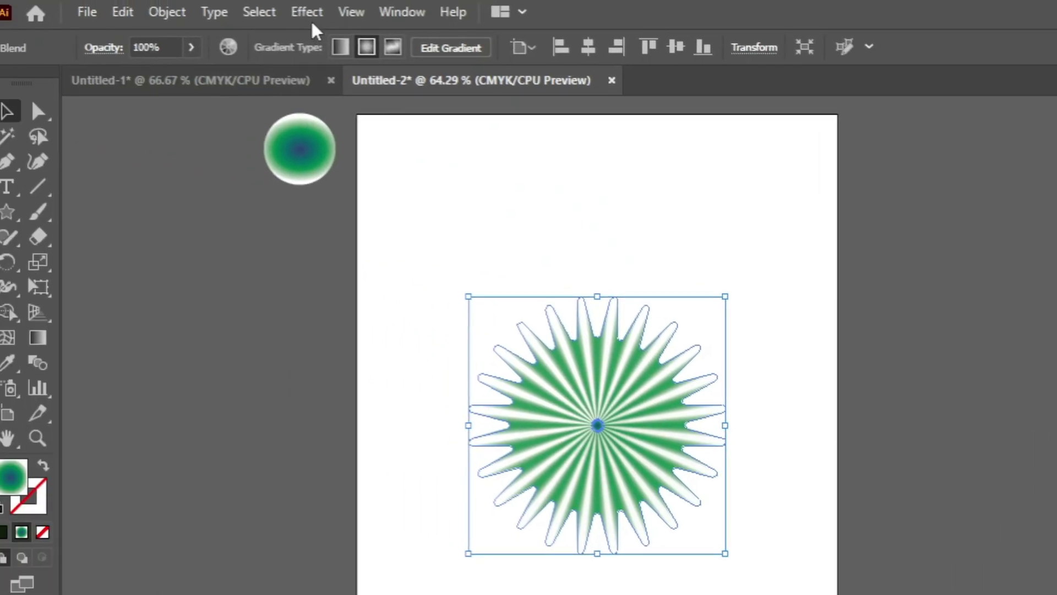
Apply Pucker & Bloat at about -21% to sharpen the blend's streaks into spikes
left_click(309, 14)
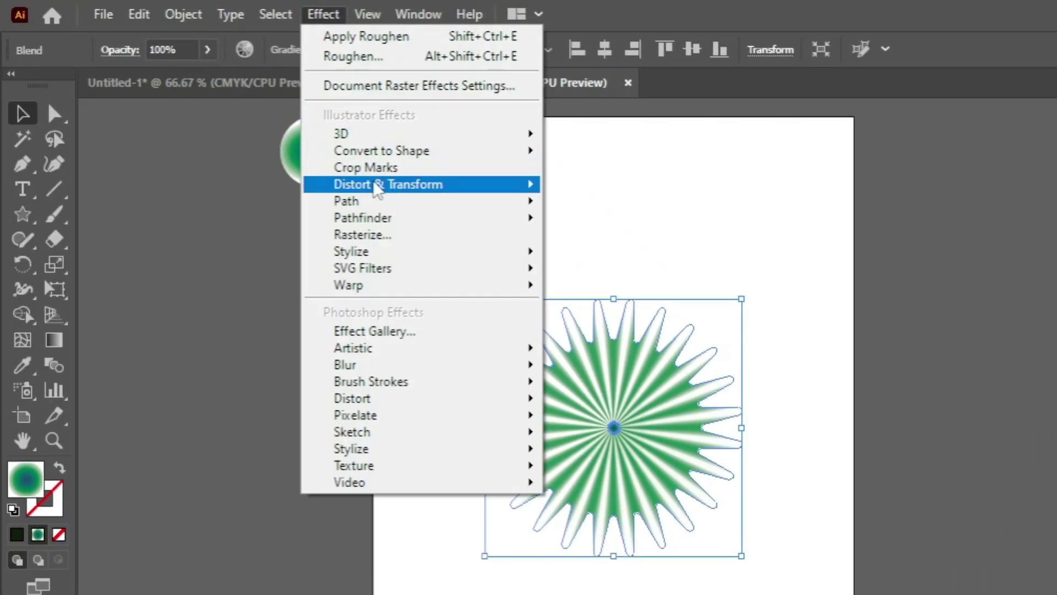
mouse_move(148, 183)
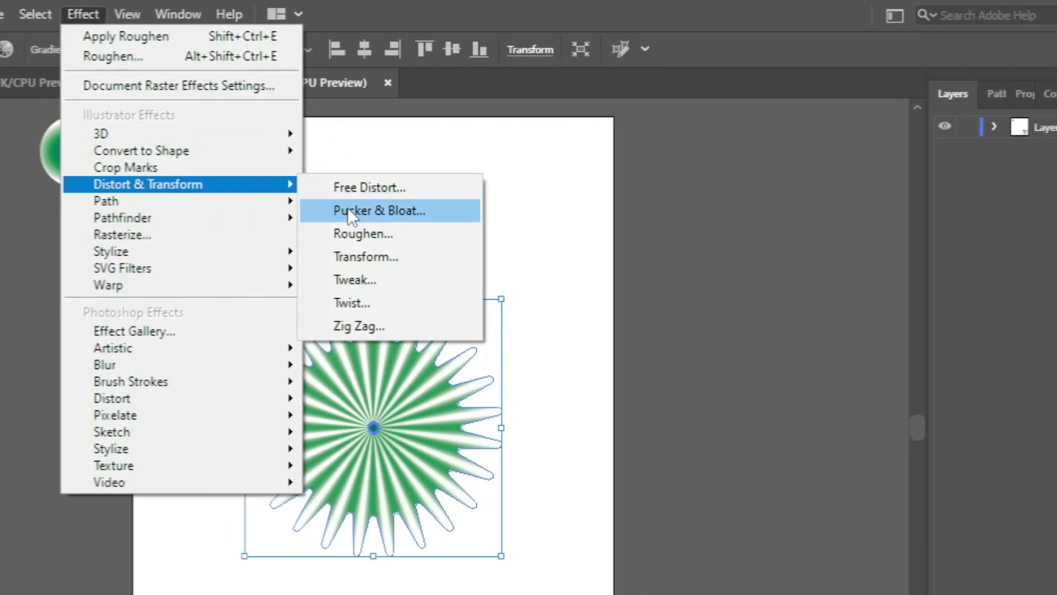
left_click(348, 212)
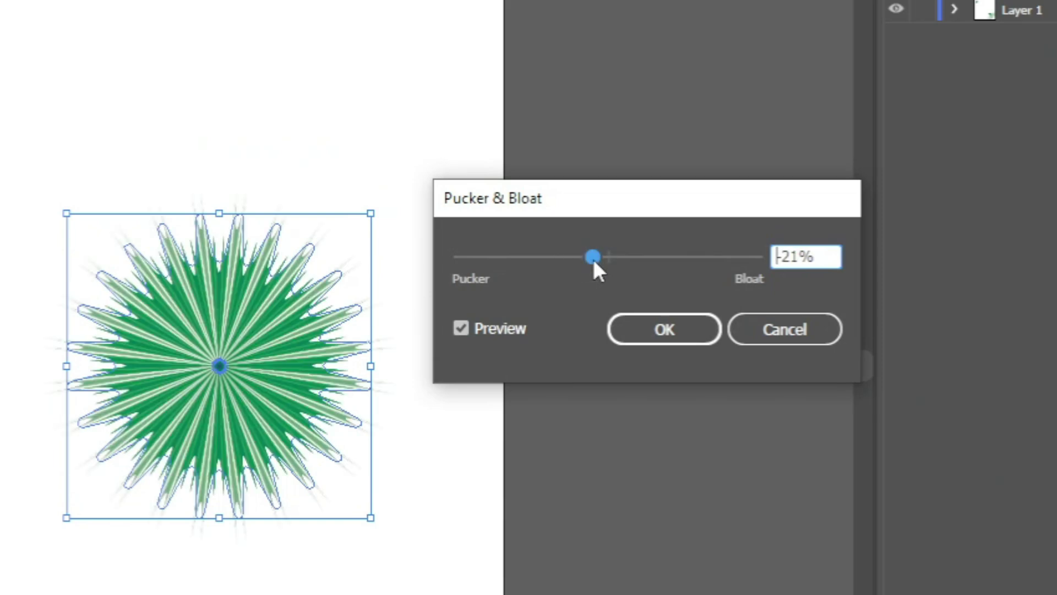
left_click(643, 328)
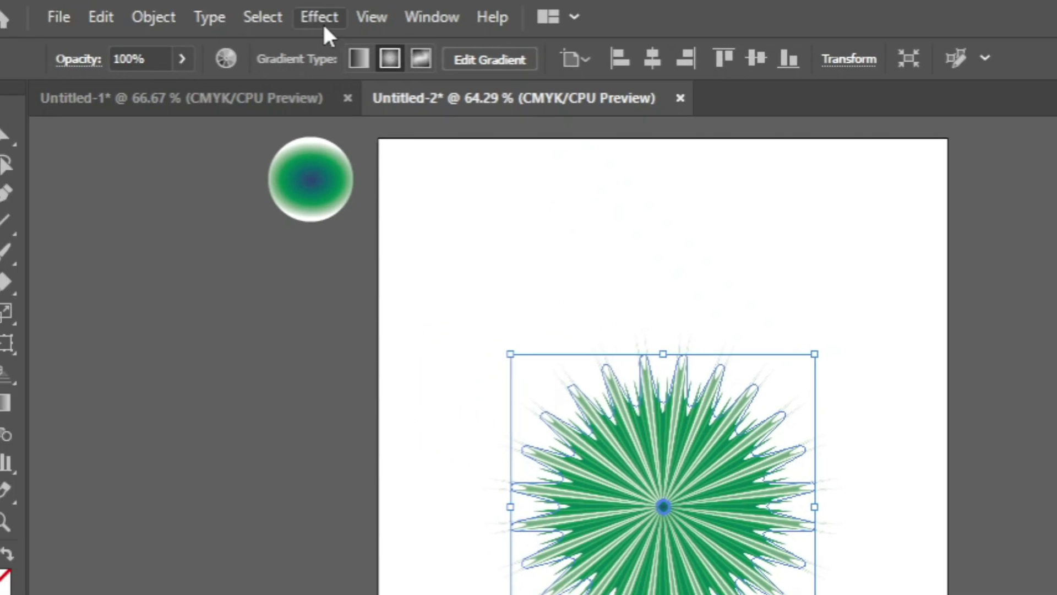
left_click(322, 22)
mouse_move(110, 167)
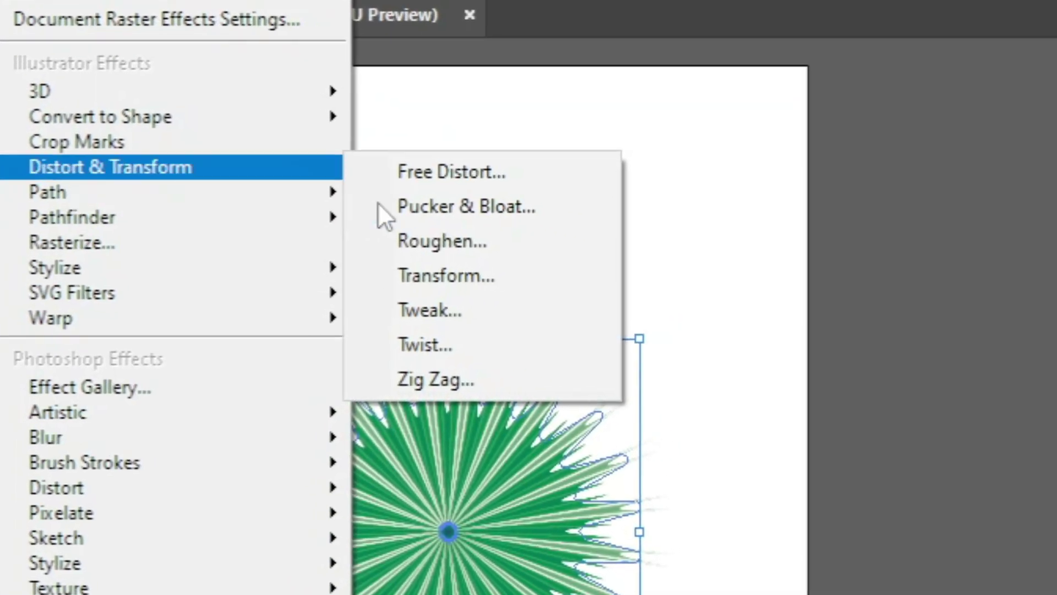
Apply Roughen with Smooth points, Detail 0 and a relative size of about 15%
left_click(395, 247)
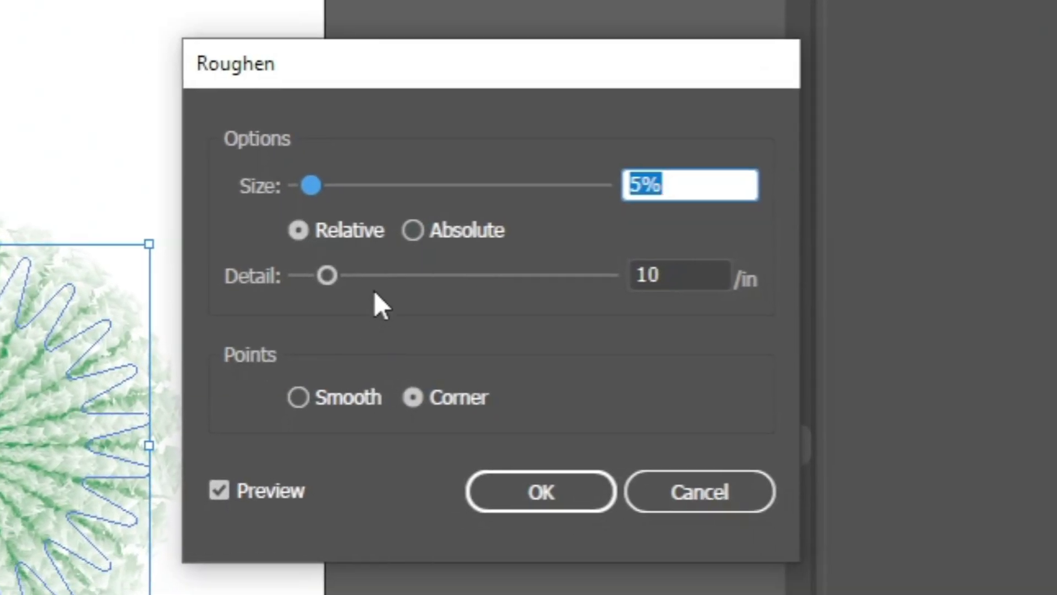
left_click(299, 397)
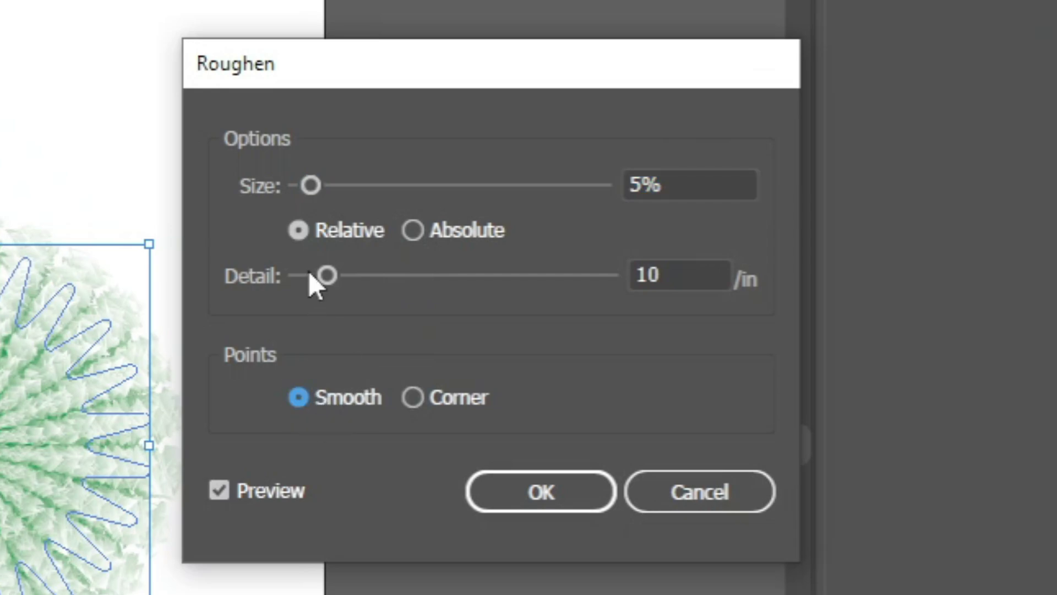
left_click_drag(326, 276, 295, 275)
mouse_move(311, 185)
left_mouse_down()
mouse_move(349, 184)
mouse_move(327, 186)
left_mouse_up()
left_click(412, 230)
left_click(322, 231)
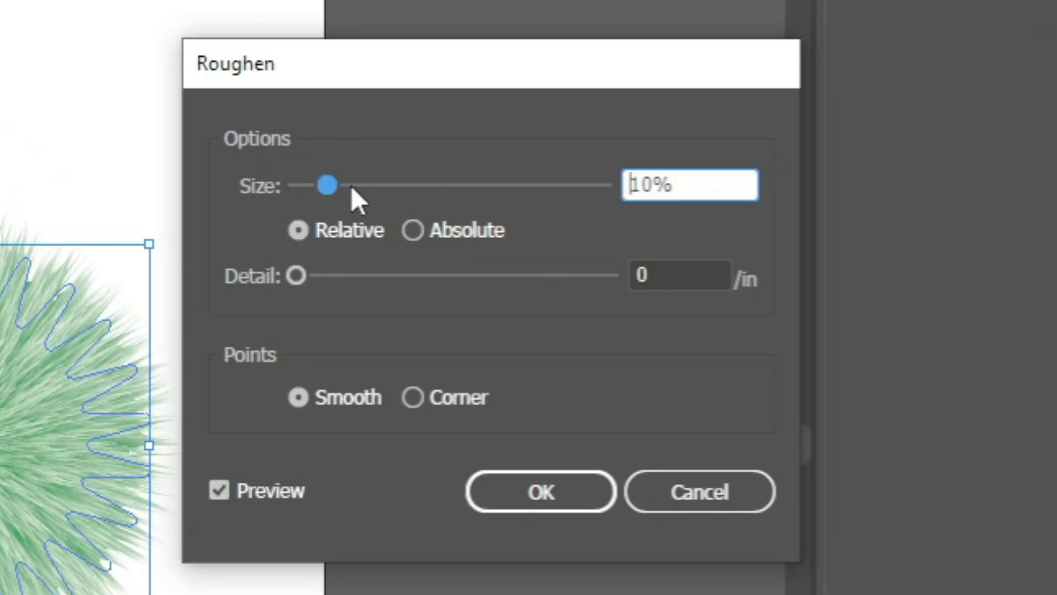
left_click_drag(339, 185, 355, 186)
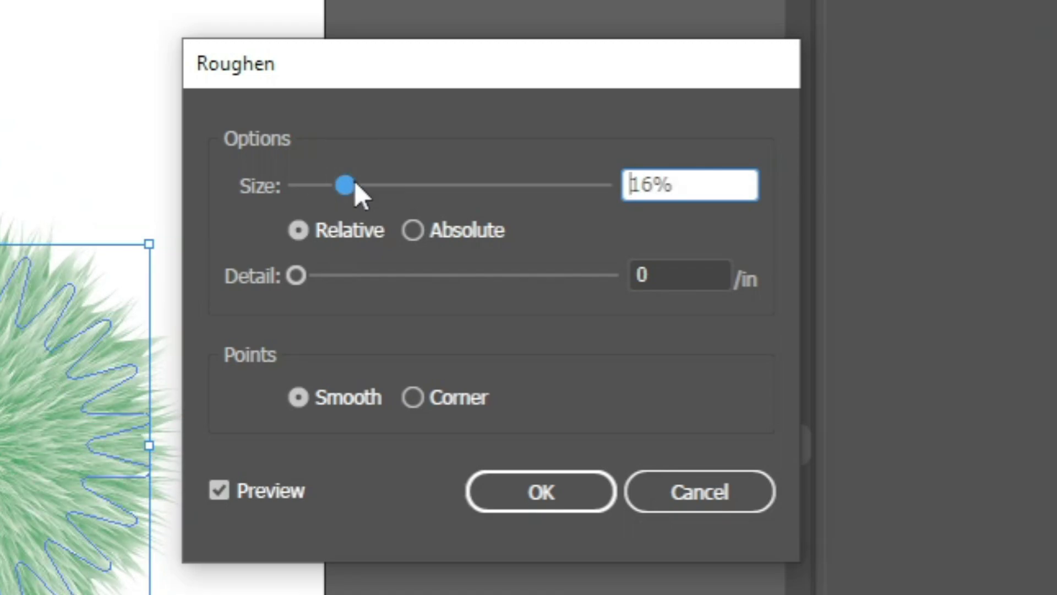
left_click(547, 493)
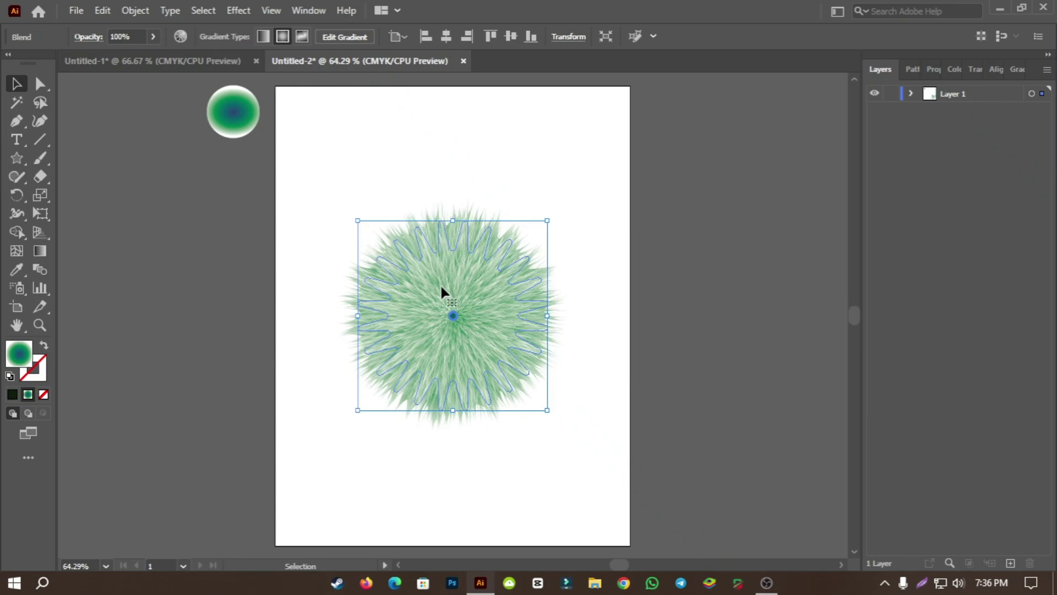
In isolation mode, pull the centre star upward into a tree peak and adjust its tip
double_click(441, 287)
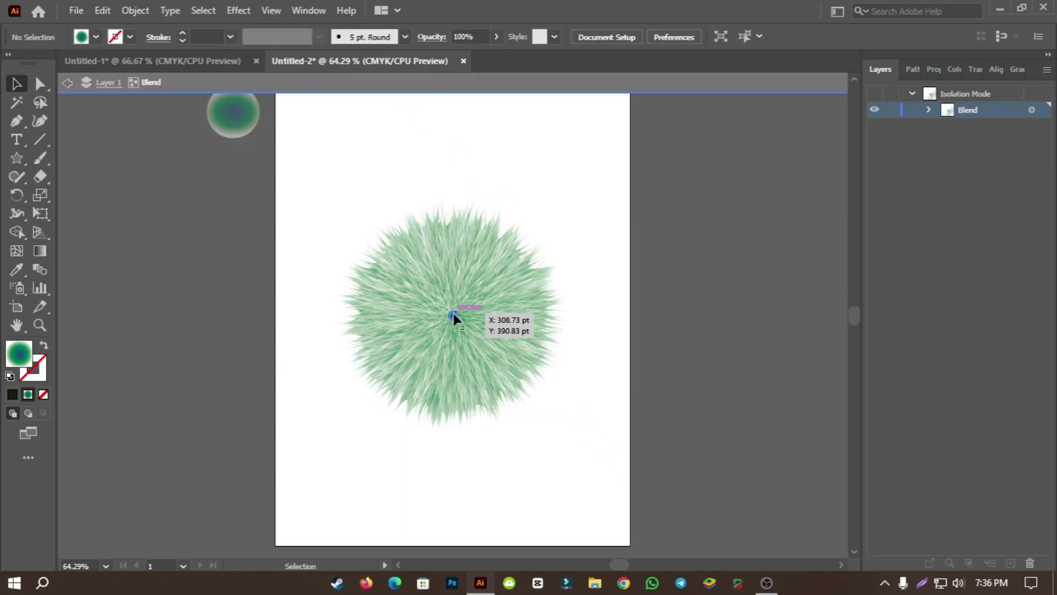
mouse_move(453, 315)
left_mouse_down()
mouse_move(452, 138)
mouse_move(421, 106)
mouse_move(421, 89)
left_mouse_up()
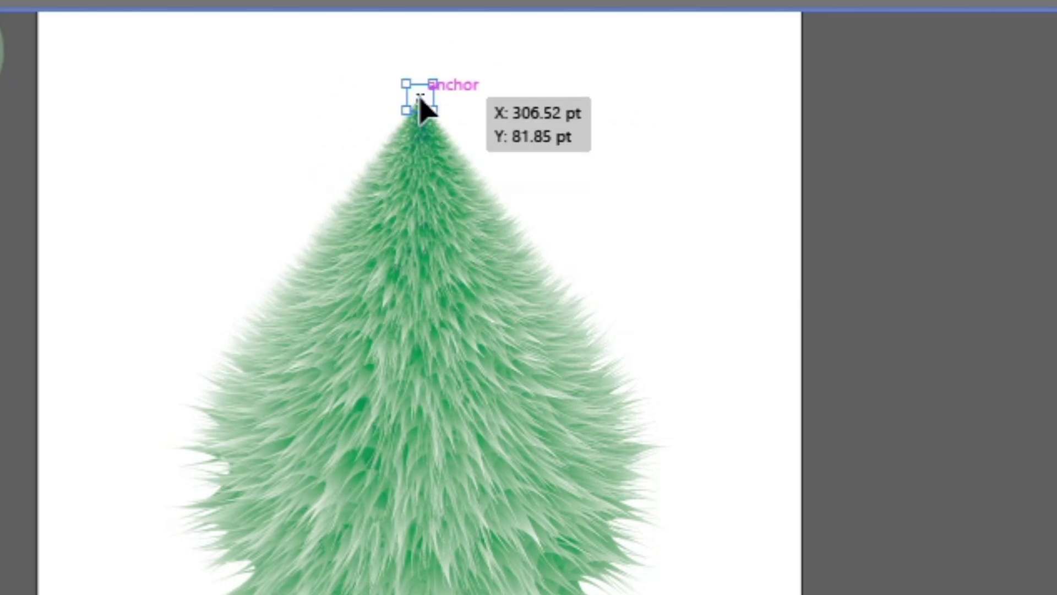
left_click_drag(419, 99, 417, 140)
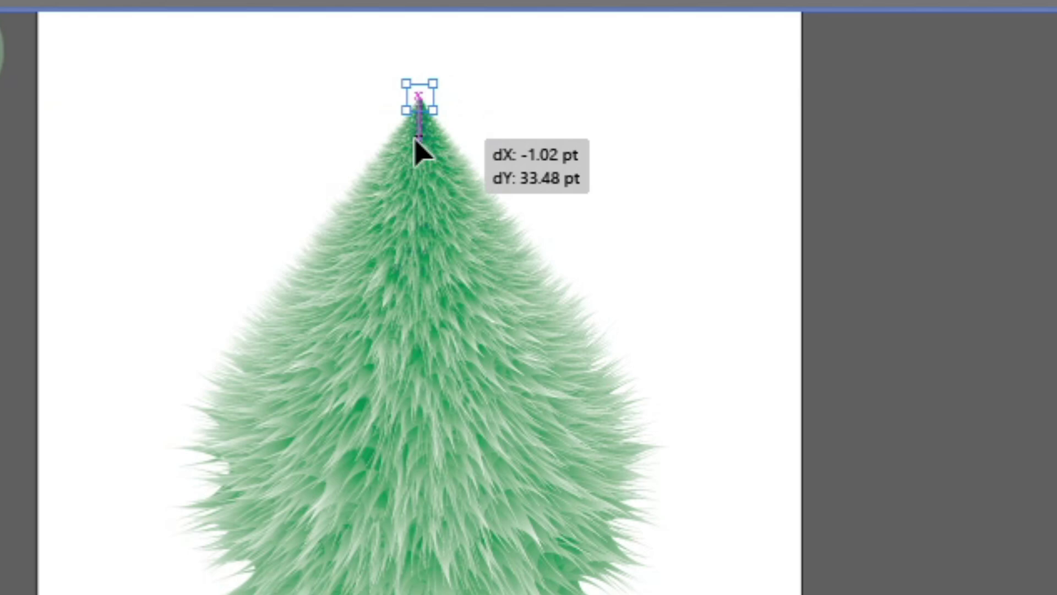
left_click_drag(416, 140, 415, 132)
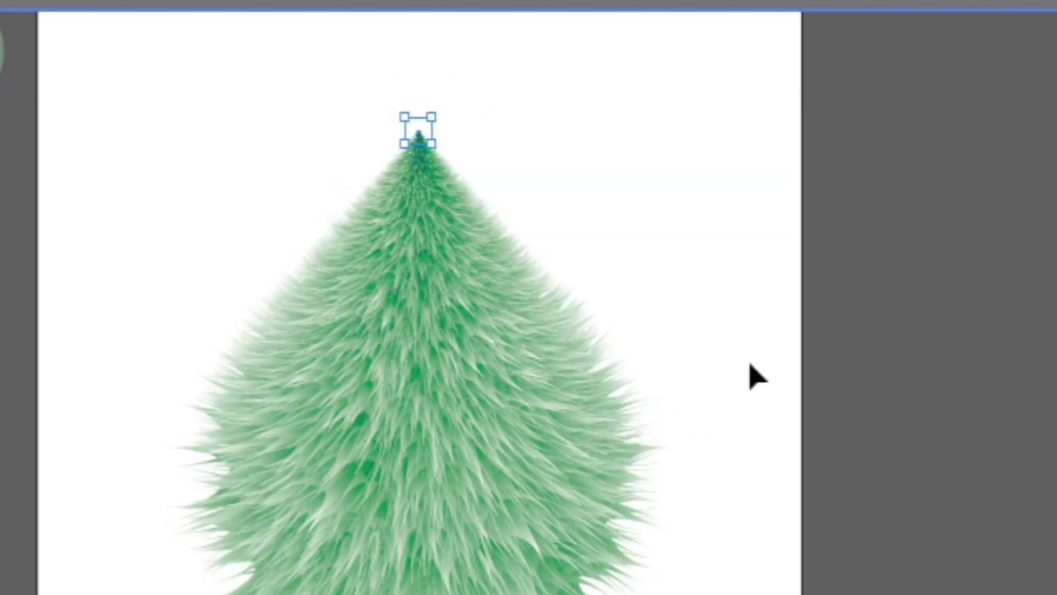
Enlarge the fuzzy tree and move it down the page
left_click(525, 316)
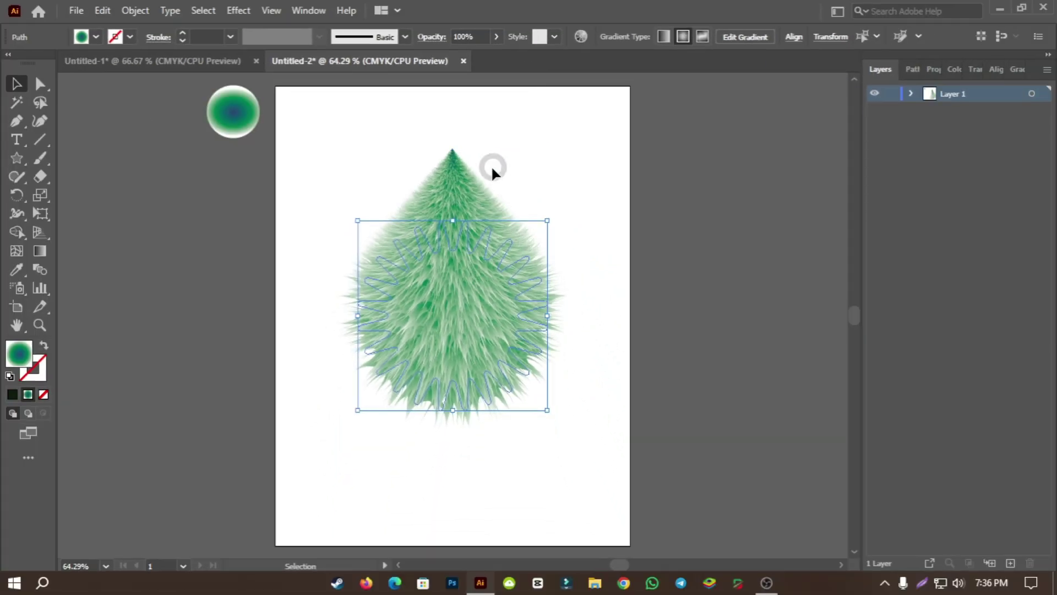
left_click(453, 176)
left_click_drag(549, 147, 592, 107)
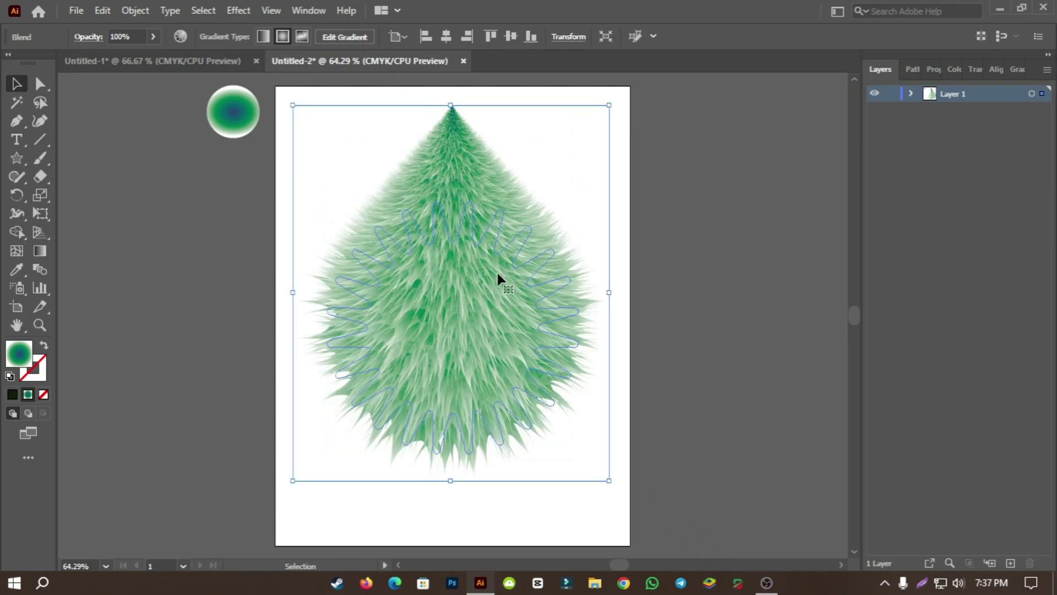
left_click_drag(493, 282, 488, 318)
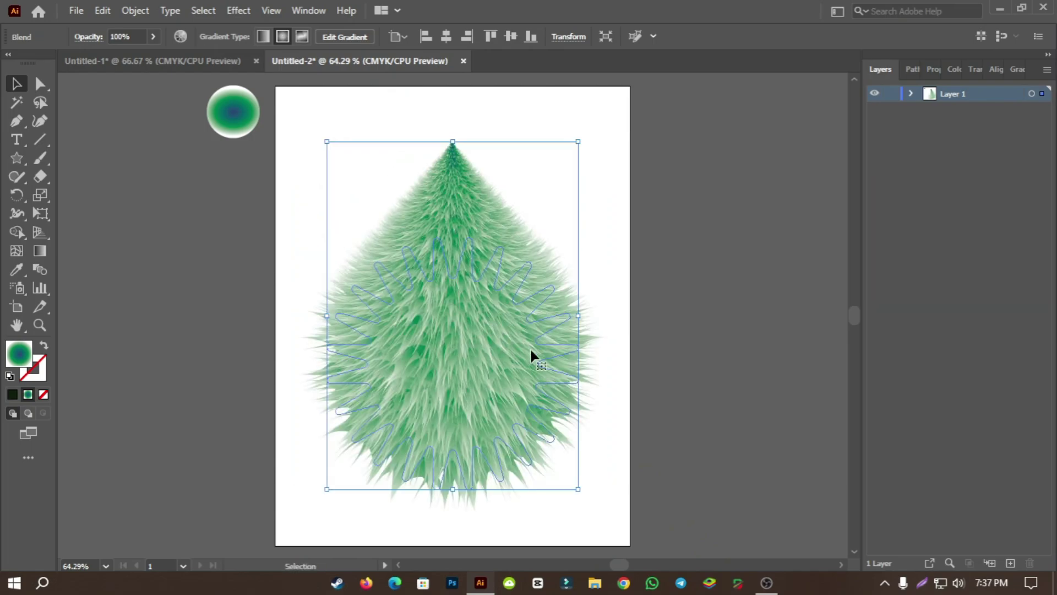
left_click(306, 260)
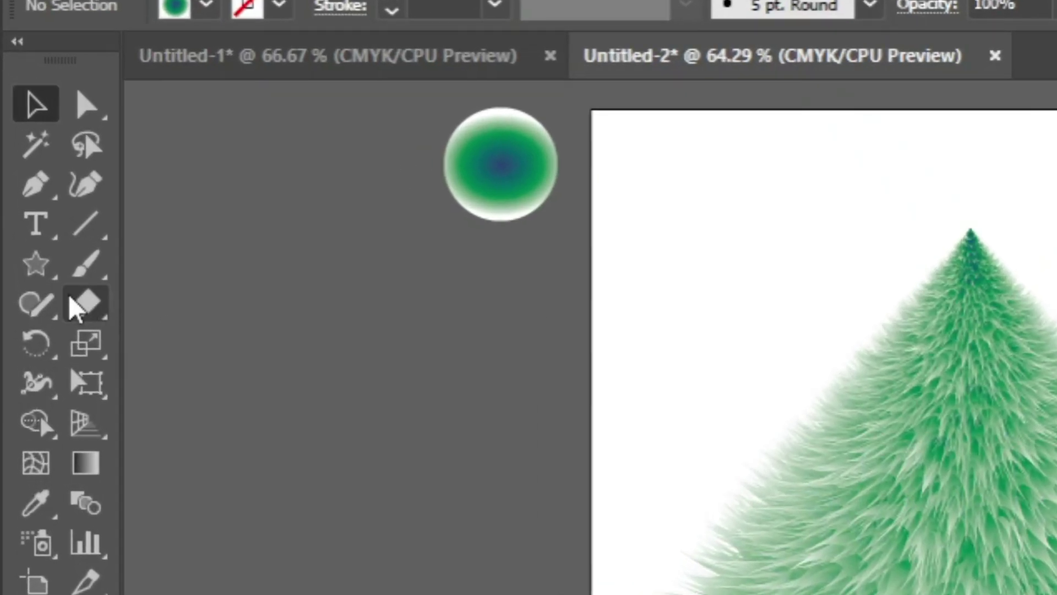
Draw a tall oval left of the page and fill it light grey
left_click(21, 163)
right_click(45, 273)
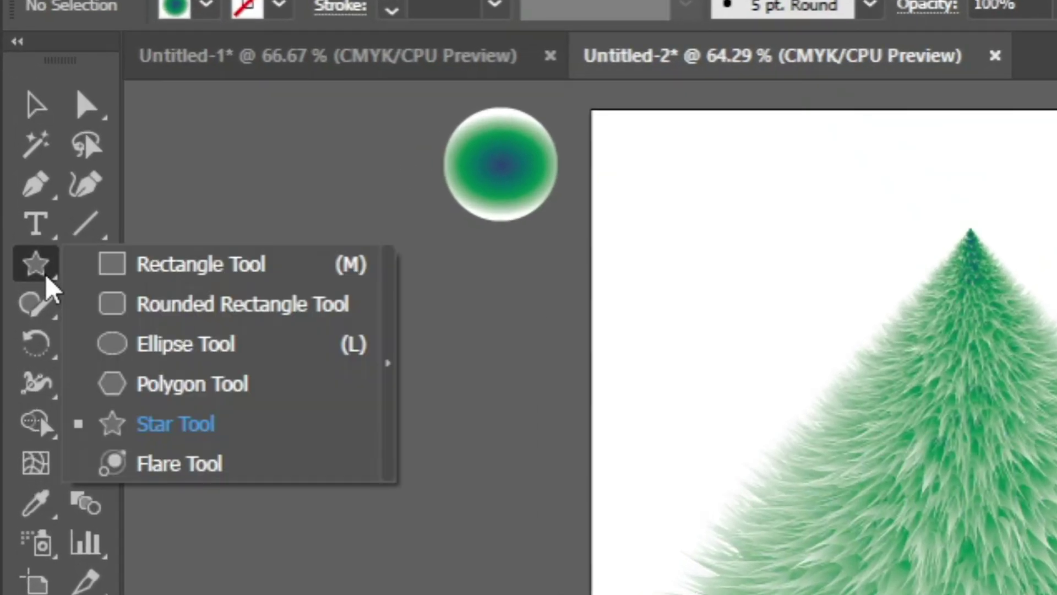
left_click(165, 342)
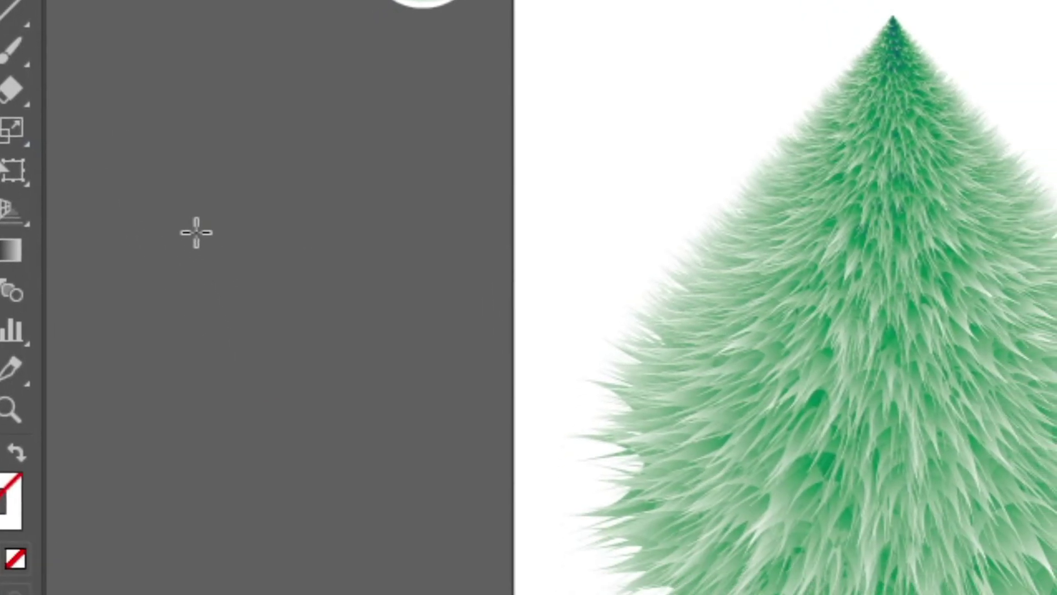
left_click_drag(196, 232, 366, 479)
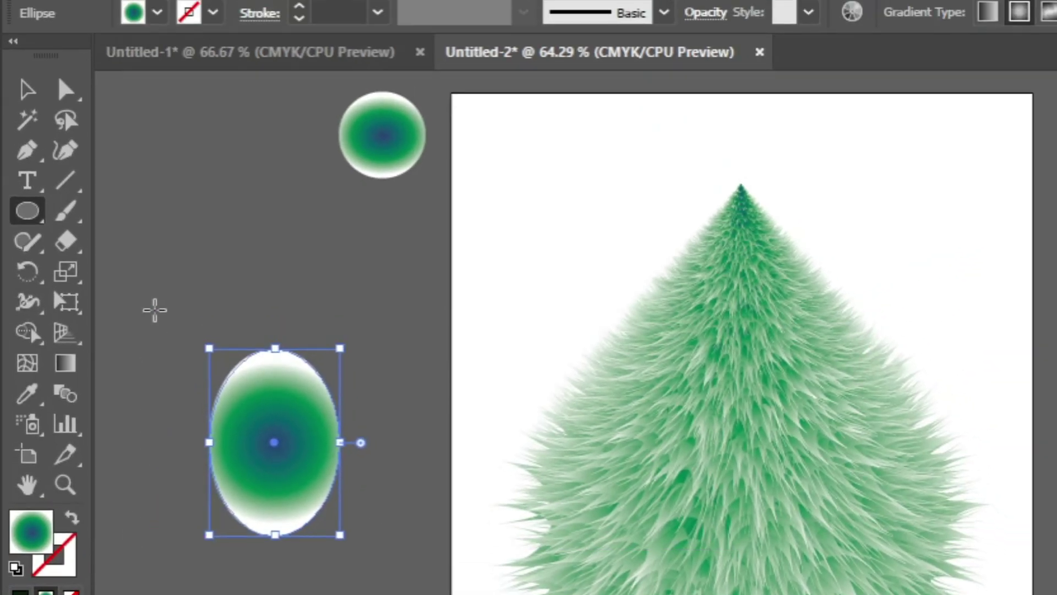
left_click(157, 12)
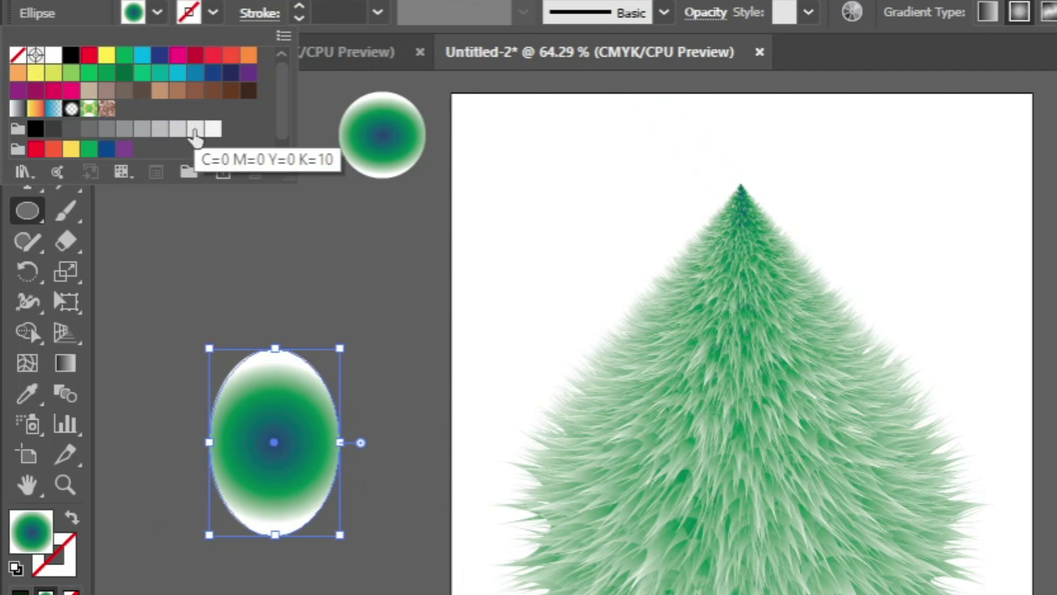
left_click(195, 130)
left_click(213, 130)
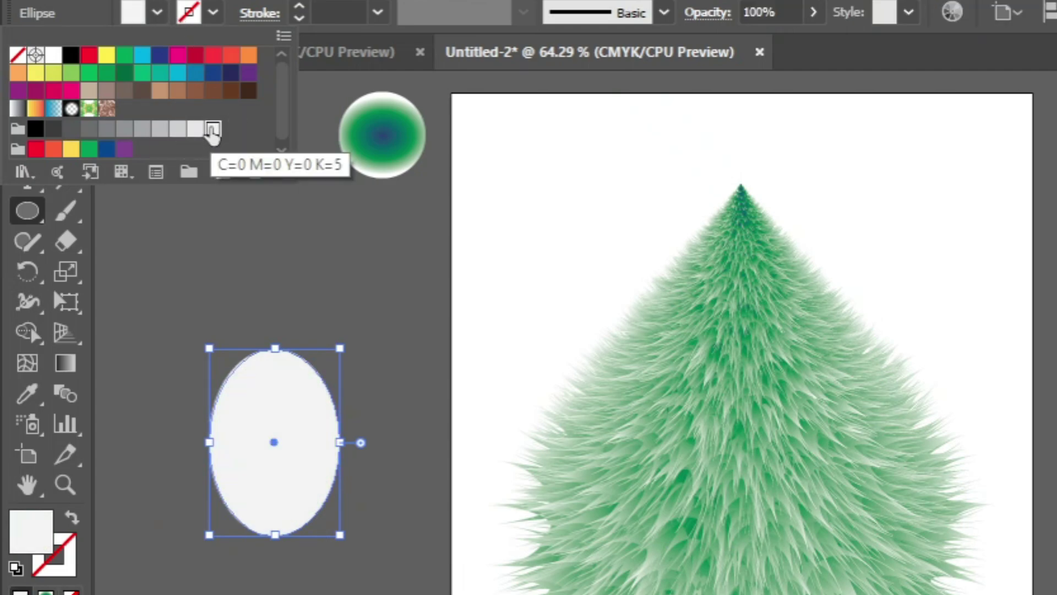
Narrow a front oval into the iris and fill it dark green
left_click(14, 95)
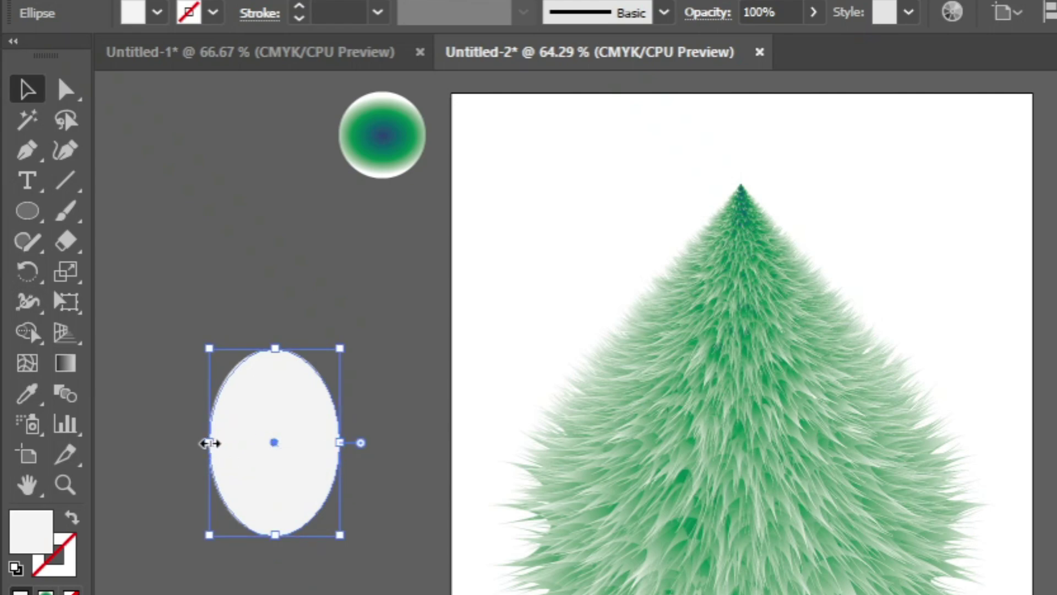
left_click_drag(209, 443, 234, 445)
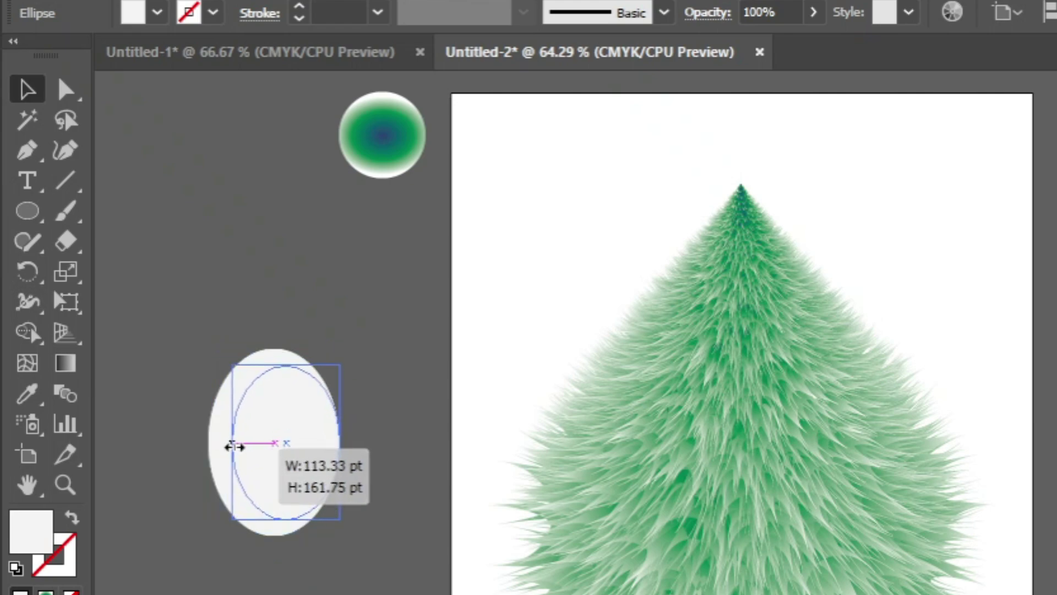
left_click_drag(234, 446, 229, 442)
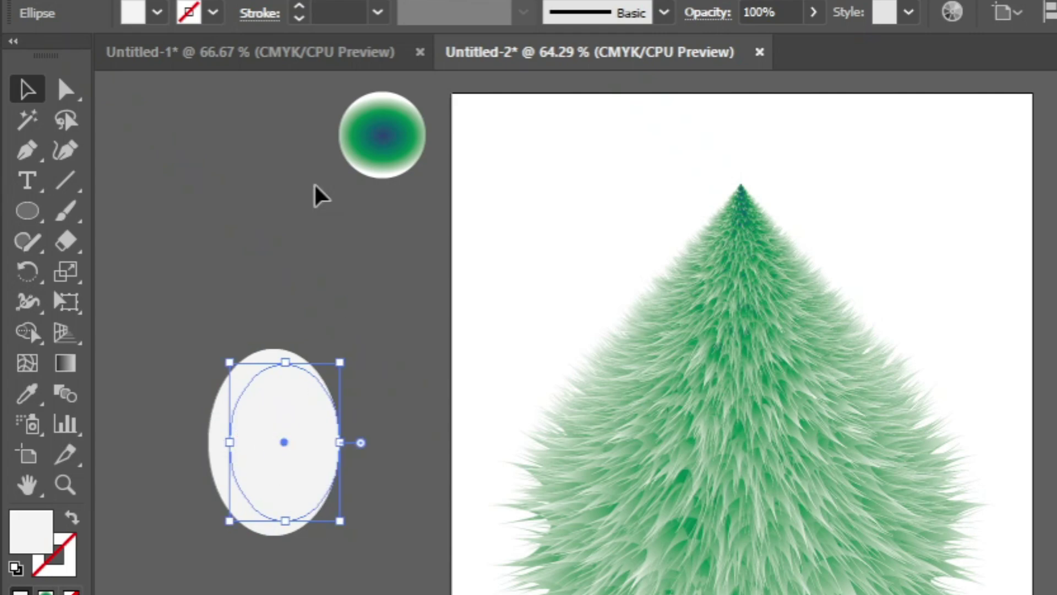
left_click(158, 13)
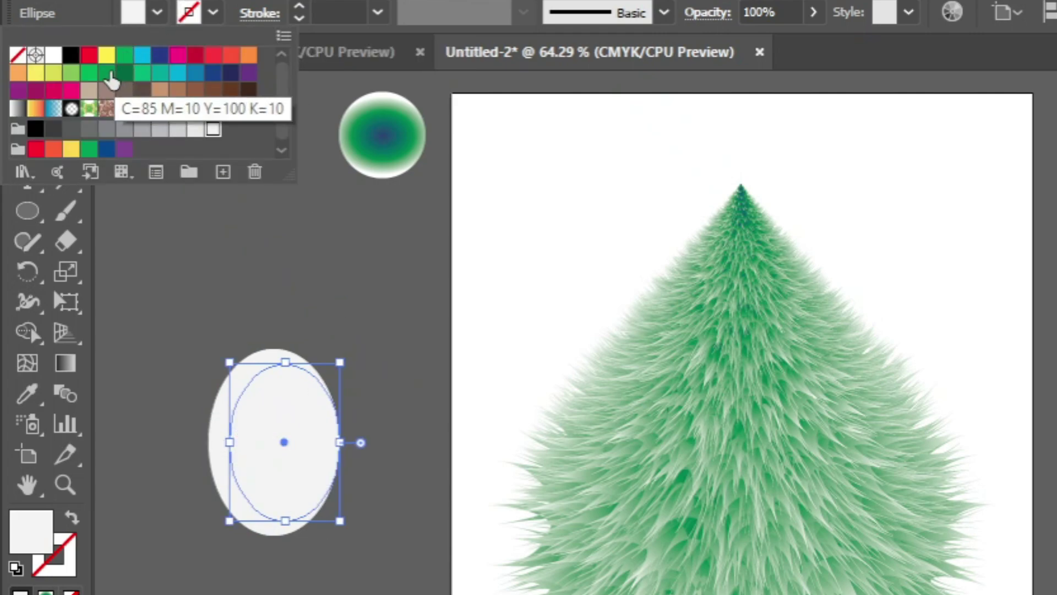
left_click(88, 72)
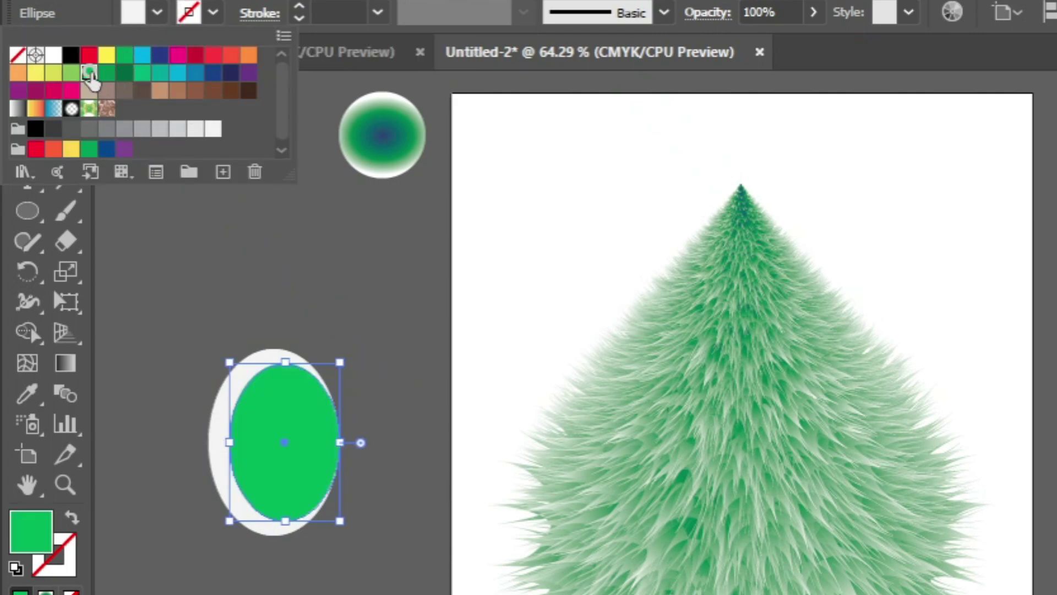
left_click(125, 73)
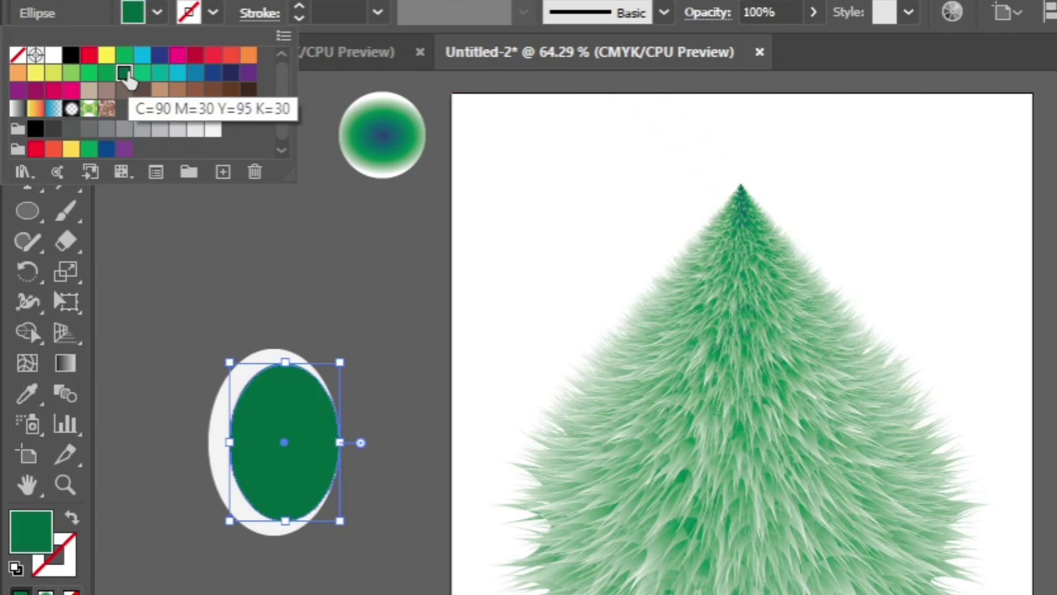
left_click(231, 453)
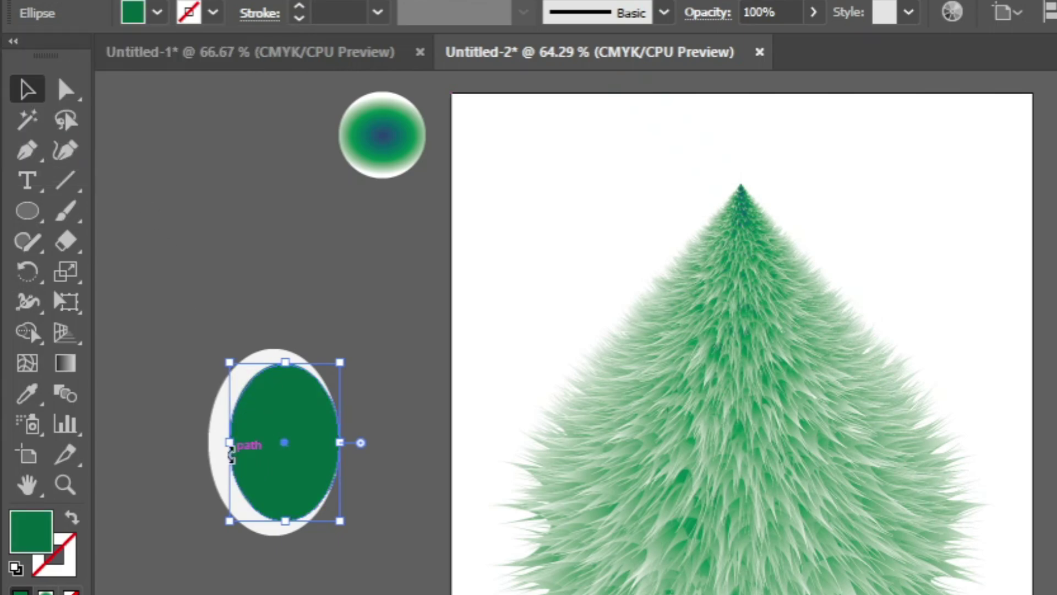
Make a black pupil from a pasted copy and add a small white highlight
key("ctrl+shift+b")
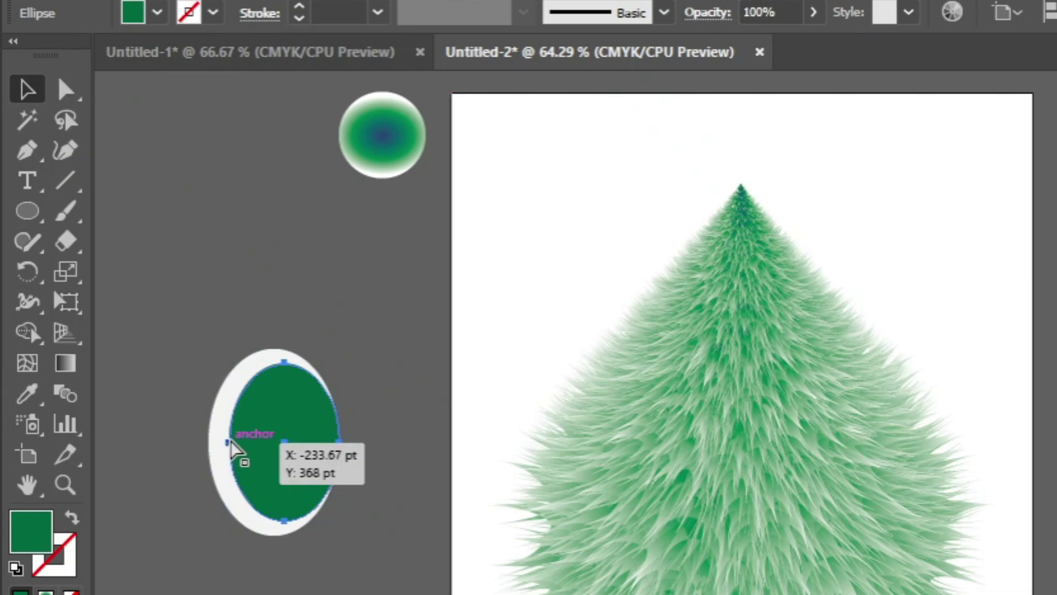
key("ctrl+shift+b")
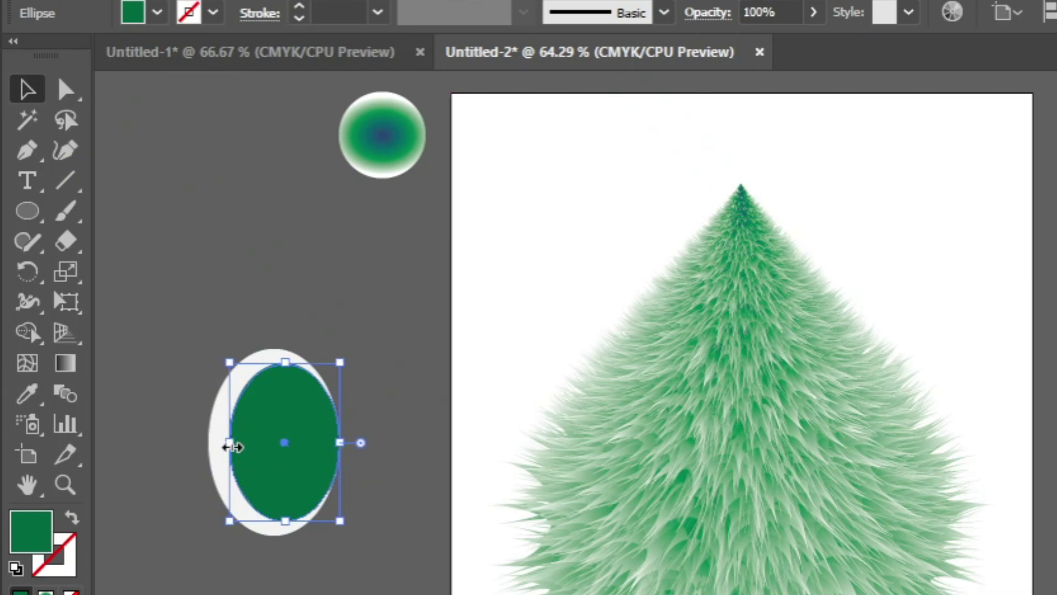
left_click_drag(231, 446, 254, 457)
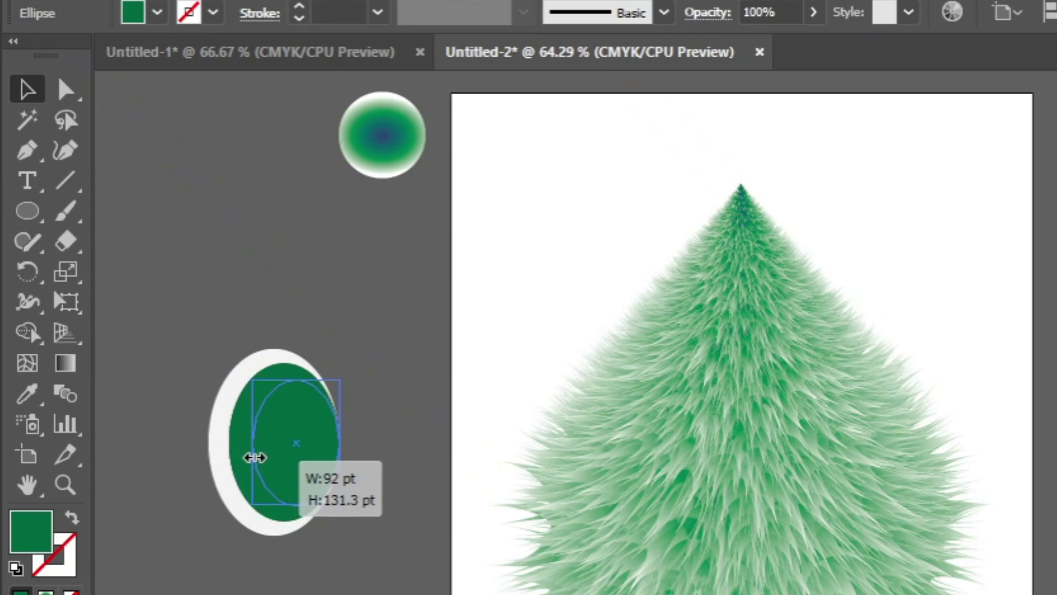
left_click(157, 12)
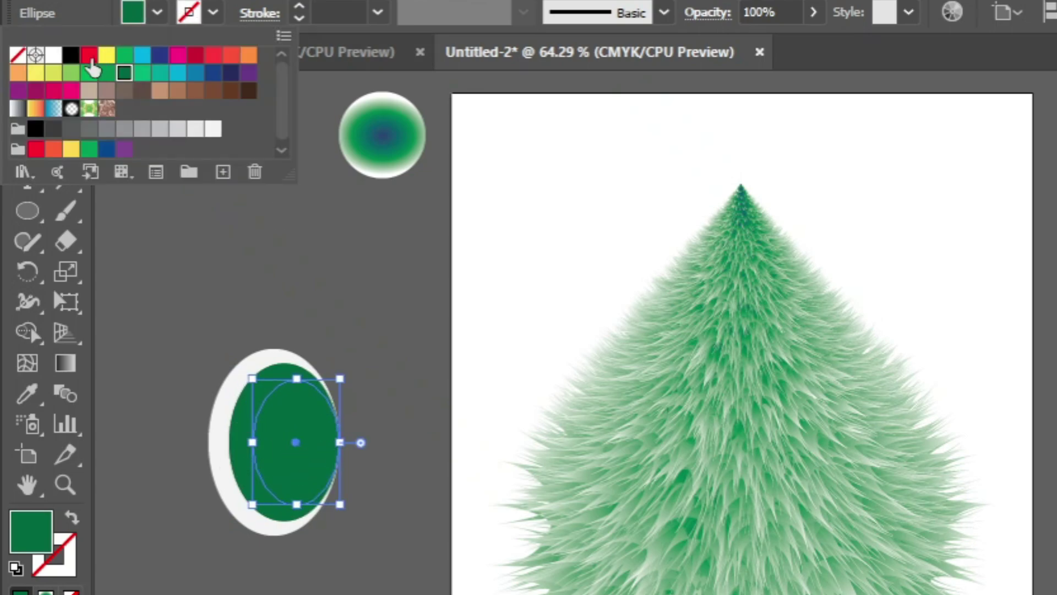
left_click(71, 72)
left_click(71, 54)
left_click(287, 414)
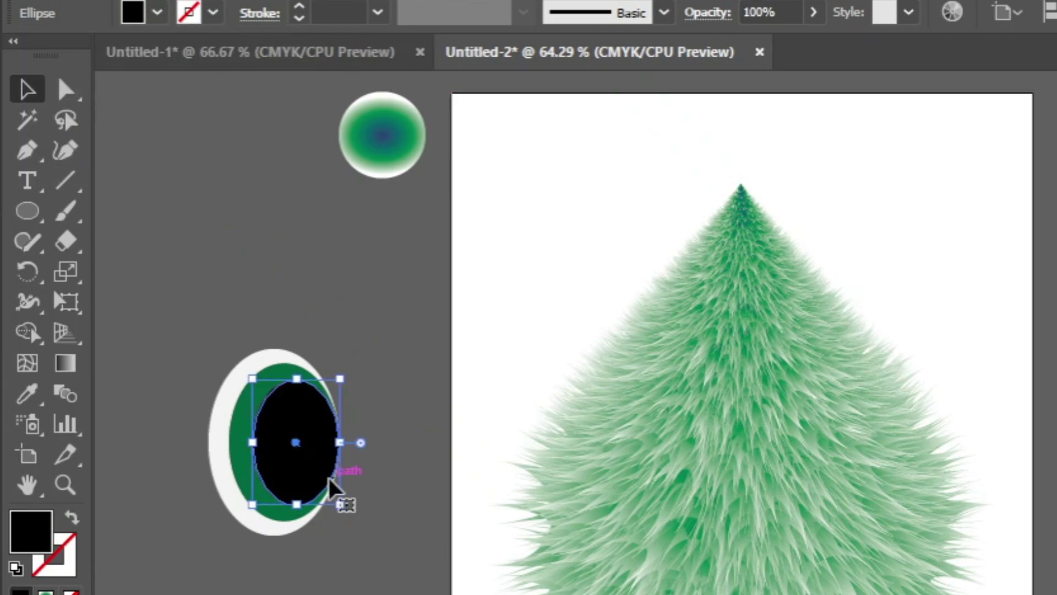
mouse_move(335, 501)
left_mouse_down()
mouse_move(275, 411)
mouse_move(315, 491)
left_mouse_up()
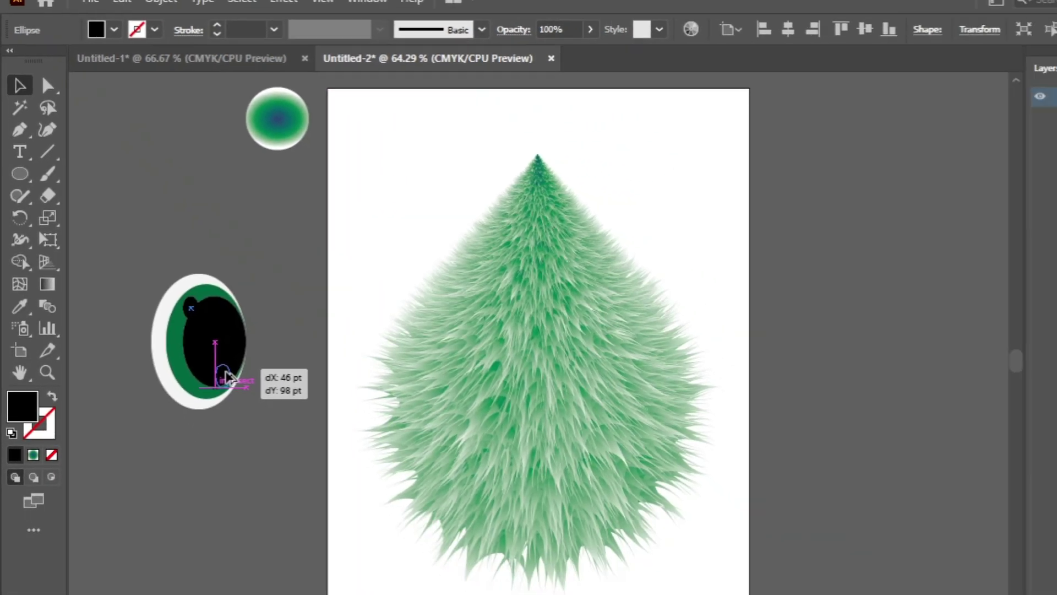
left_click_drag(230, 379, 231, 380)
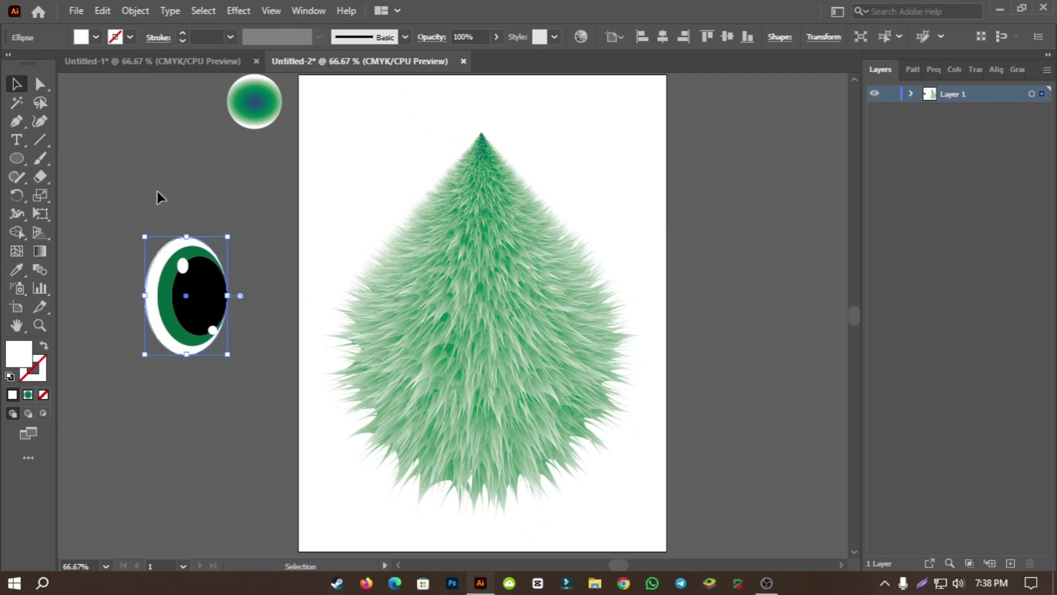
Group the eye parts, move them onto the tree's left side and shrink to fit
left_click_drag(132, 197, 237, 378)
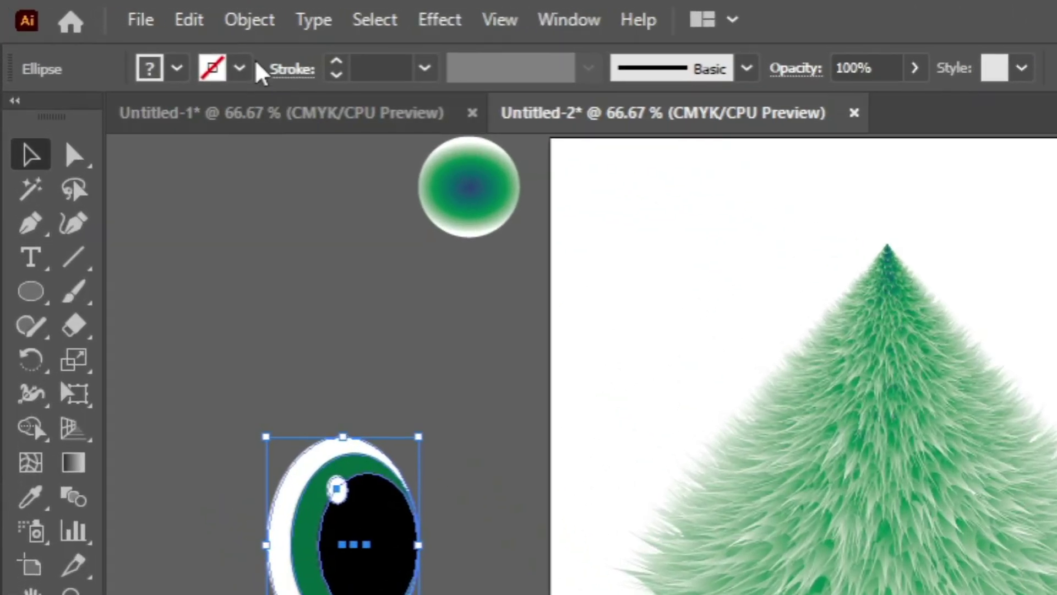
left_click(135, 11)
left_click(199, 82)
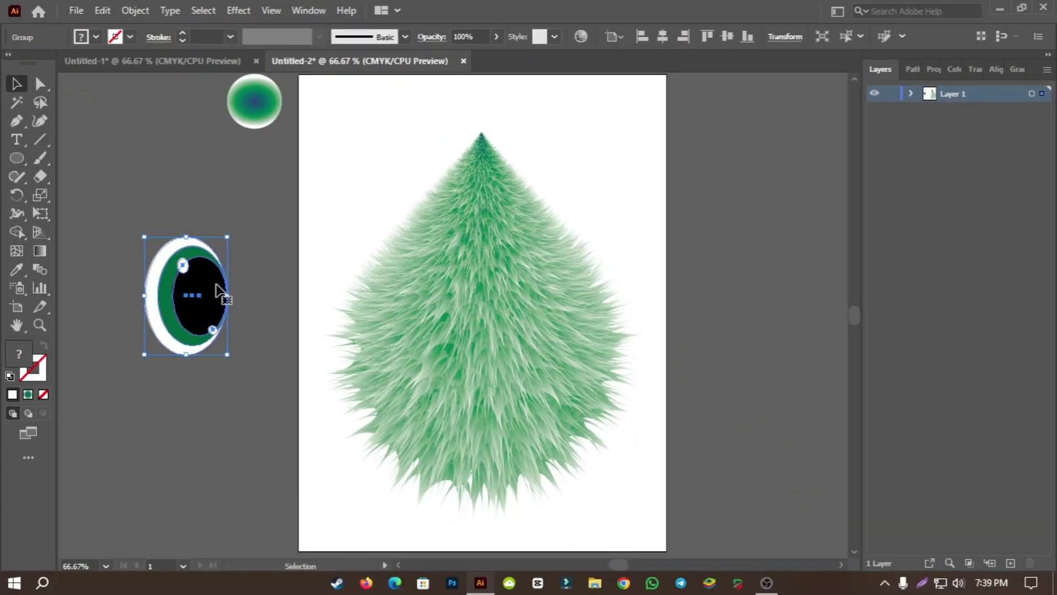
left_click_drag(204, 293, 436, 302)
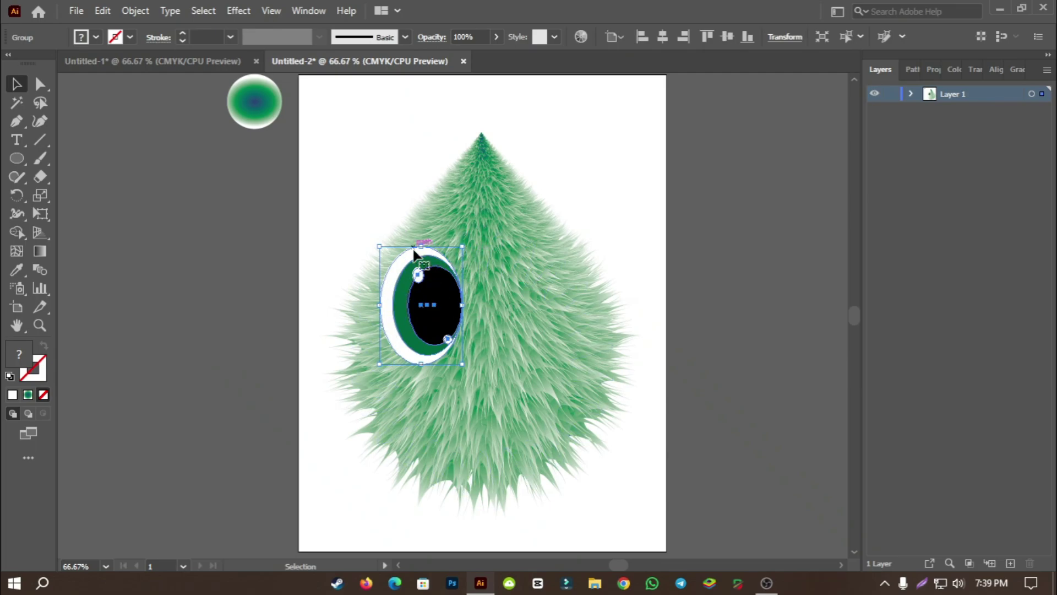
left_click_drag(380, 245, 389, 246)
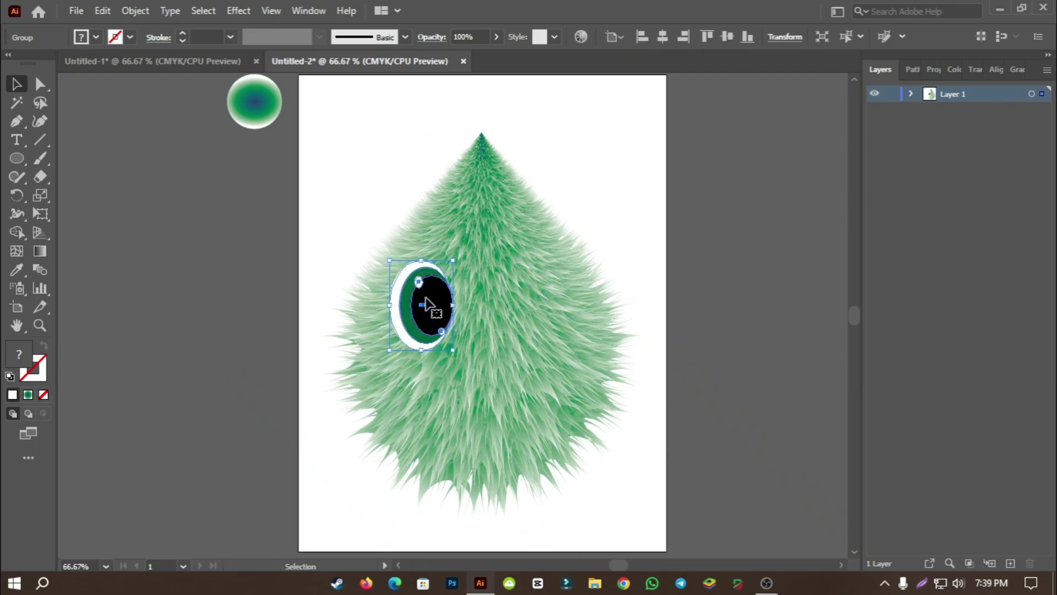
left_click_drag(432, 300, 437, 292)
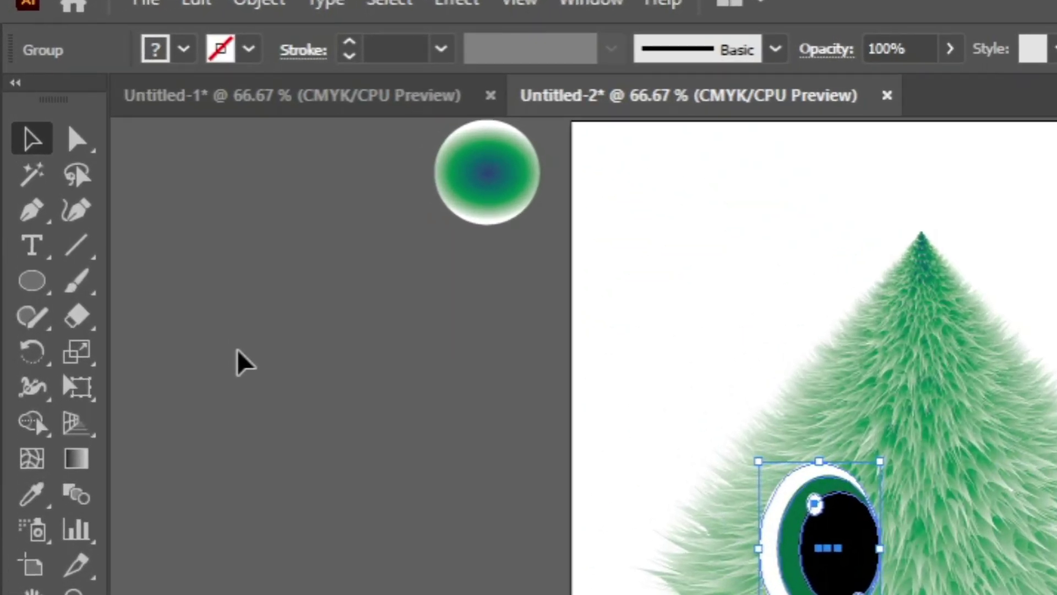
Draw an ellipse outward from the pupil centre
left_click(124, 200)
left_click(17, 158)
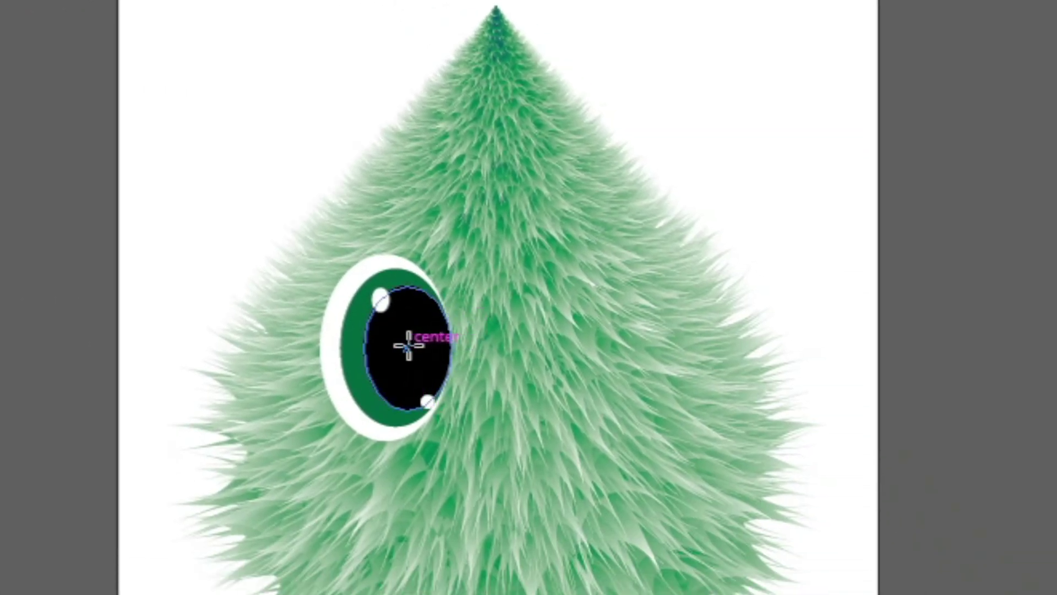
mouse_move(411, 348)
left_mouse_down()
mouse_move(465, 470)
mouse_move(485, 458)
mouse_move(487, 467)
left_mouse_up()
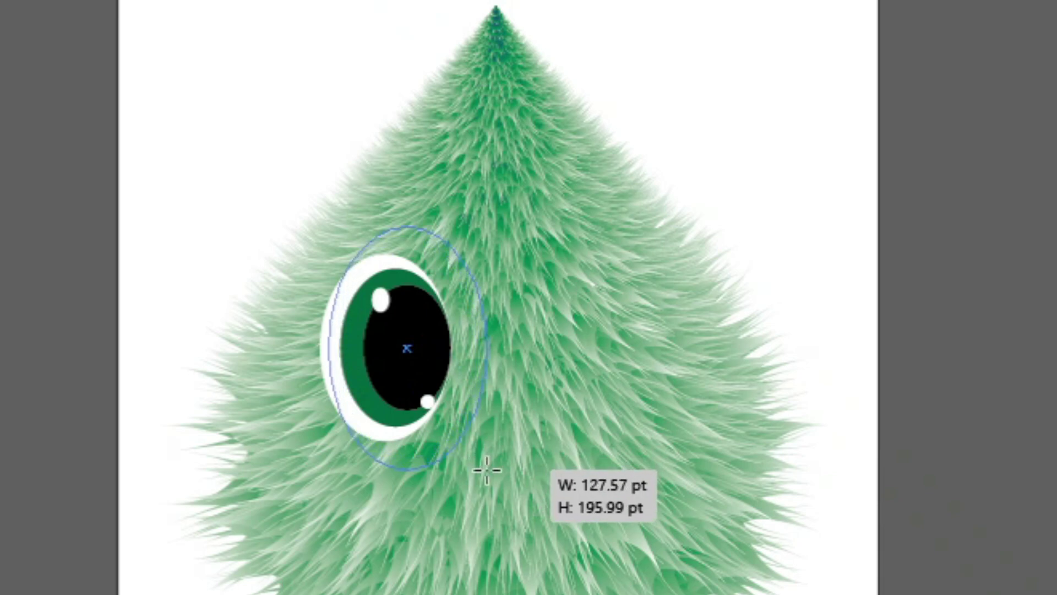
Position the ellipse over the eye and fill it with a radial gradient with a black stop
left_click_drag(479, 382, 479, 381)
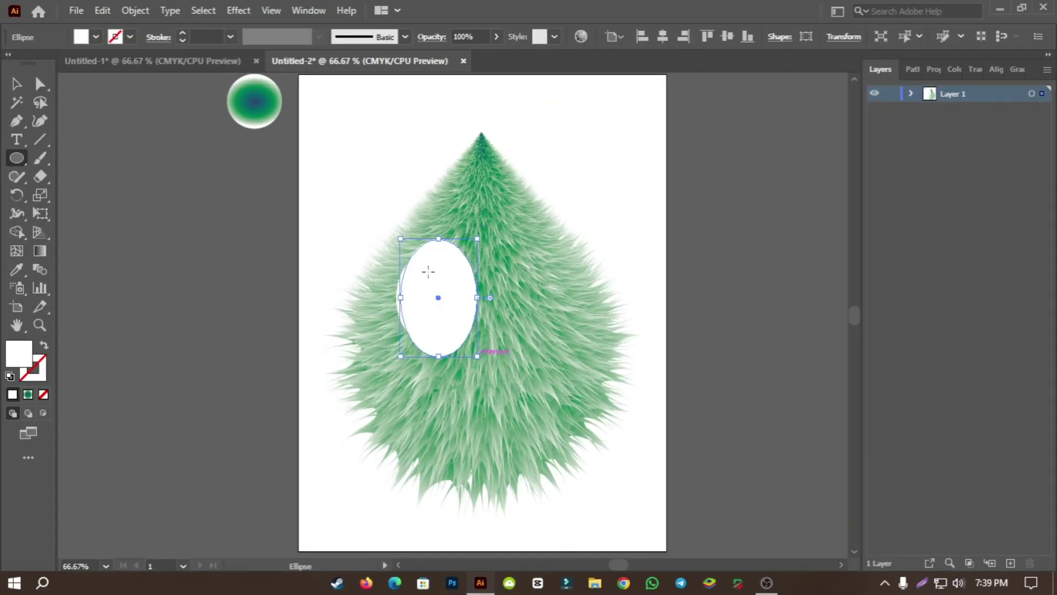
key("v")
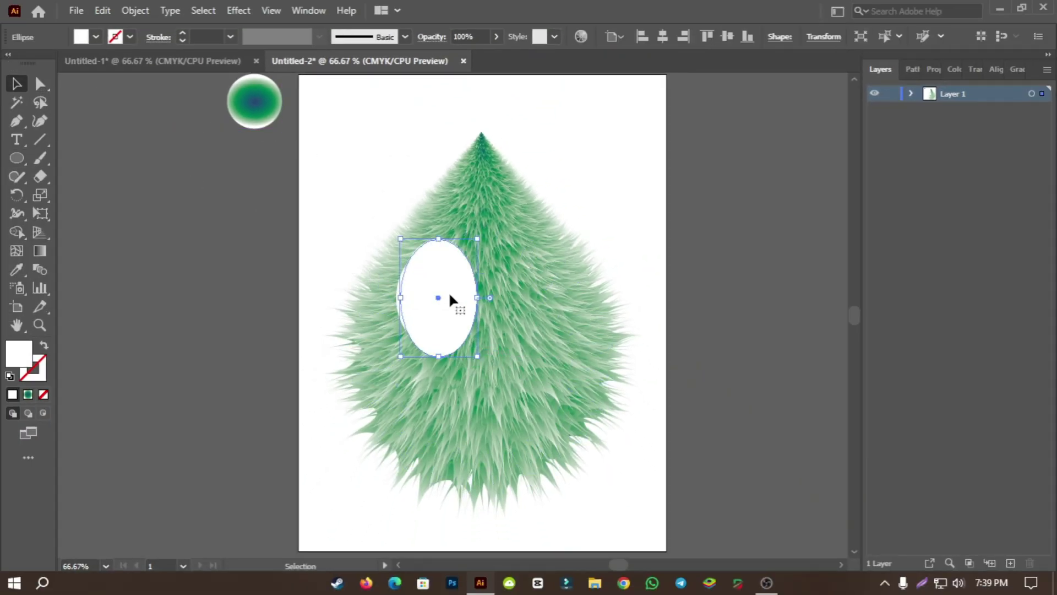
left_click_drag(451, 300, 442, 297)
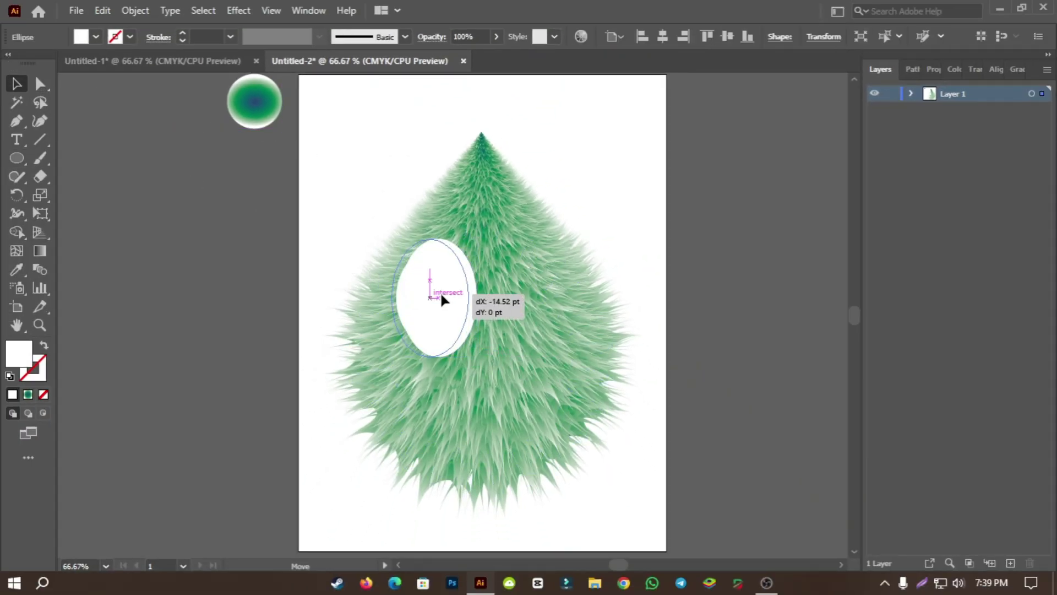
left_click(1018, 69)
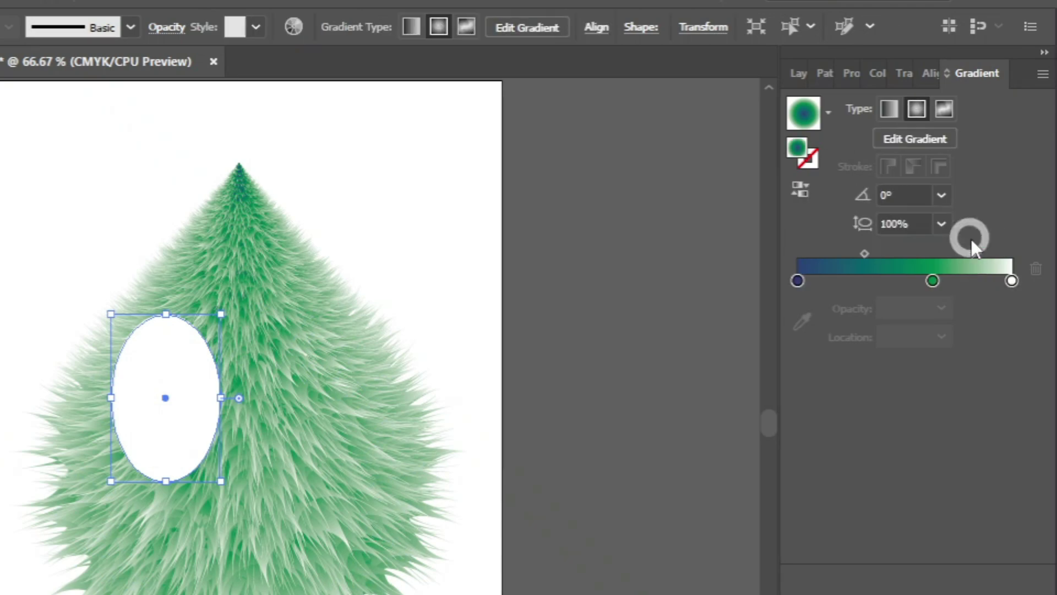
left_click(972, 245)
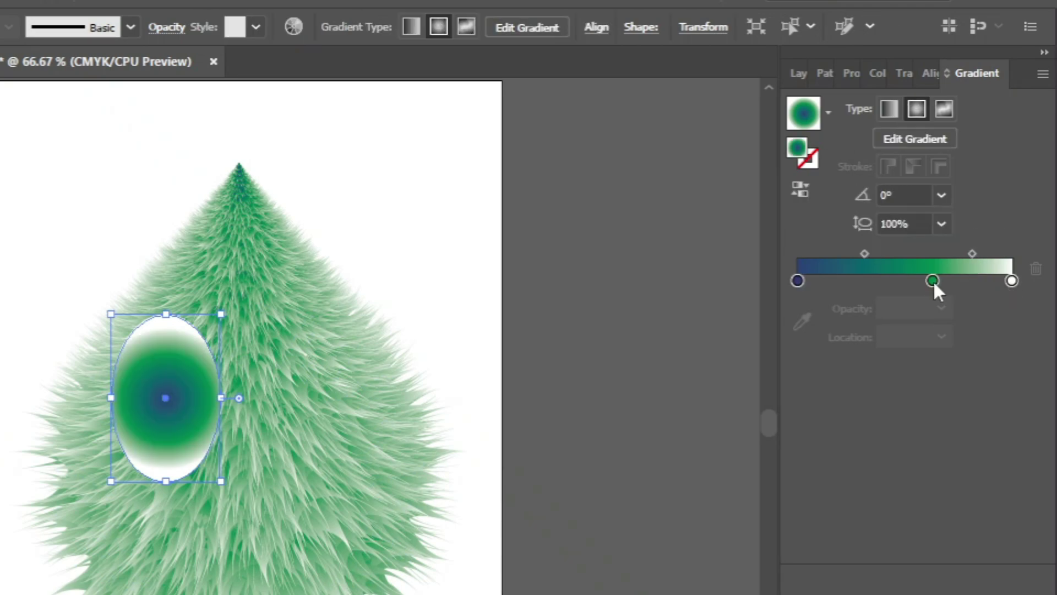
left_click(797, 280)
left_click(1036, 269)
double_click(909, 281)
left_click(764, 473)
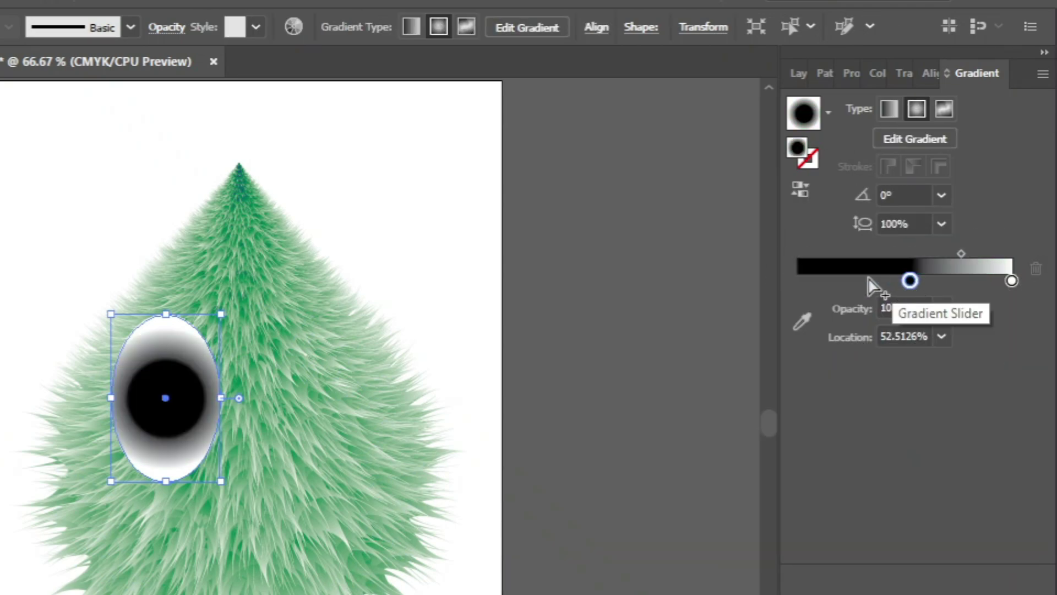
Make the gradient run from deep dark green to fully transparent, middle stop at about 43%
left_click_drag(910, 281, 797, 280)
double_click(797, 280)
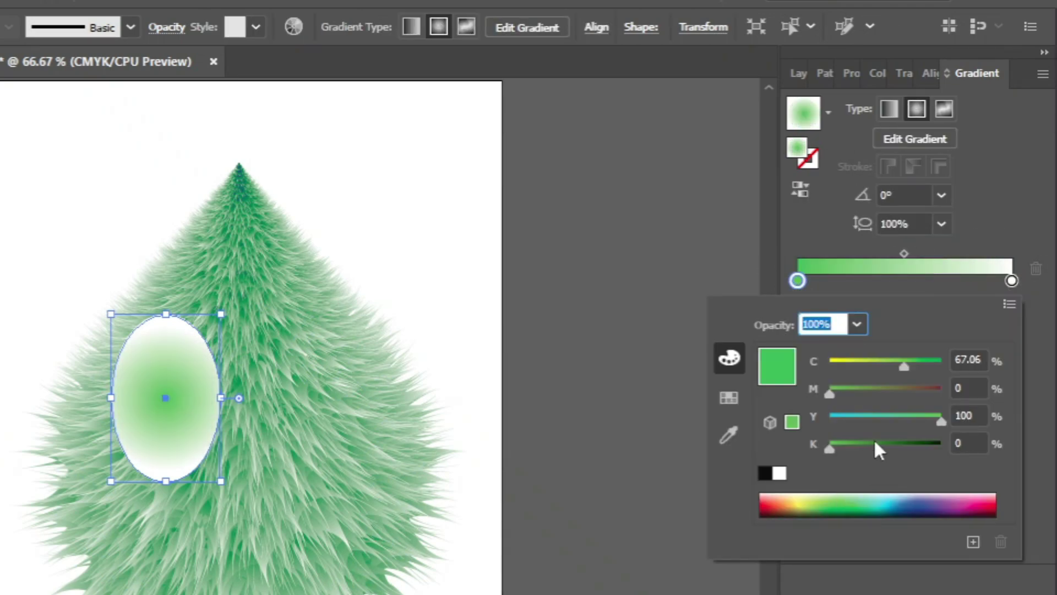
left_click_drag(875, 445, 925, 448)
mouse_move(830, 394)
left_mouse_down()
mouse_move(881, 394)
mouse_move(830, 394)
left_mouse_up()
left_click(818, 295)
left_click(914, 280)
left_click(1013, 281)
left_click(941, 307)
left_click(963, 325)
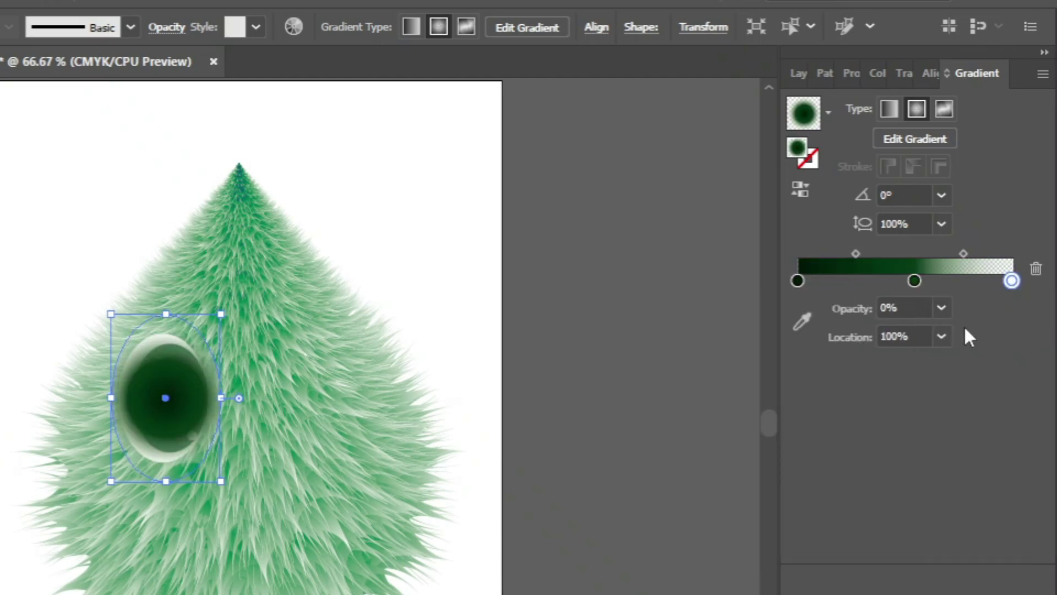
left_click_drag(914, 280, 887, 280)
double_click(797, 280)
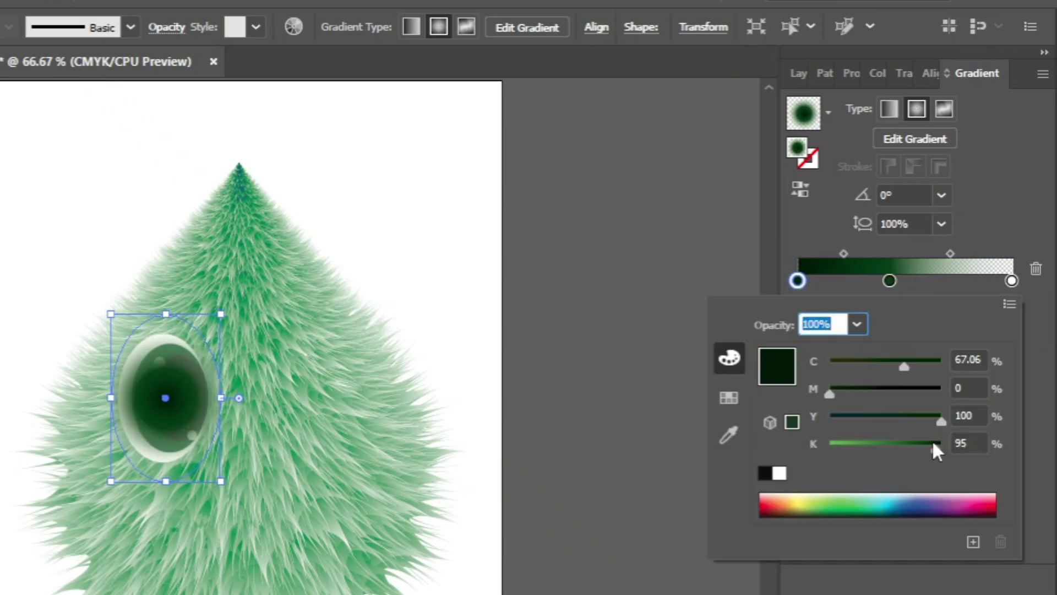
left_click(890, 280)
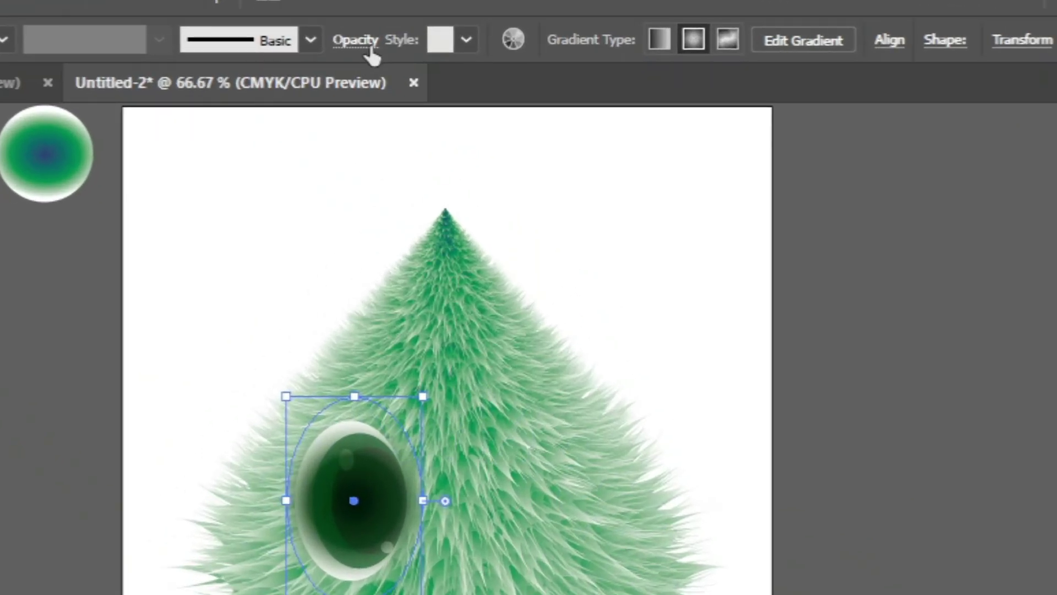
Set the ellipse's blend mode to Luminosity
left_click(437, 39)
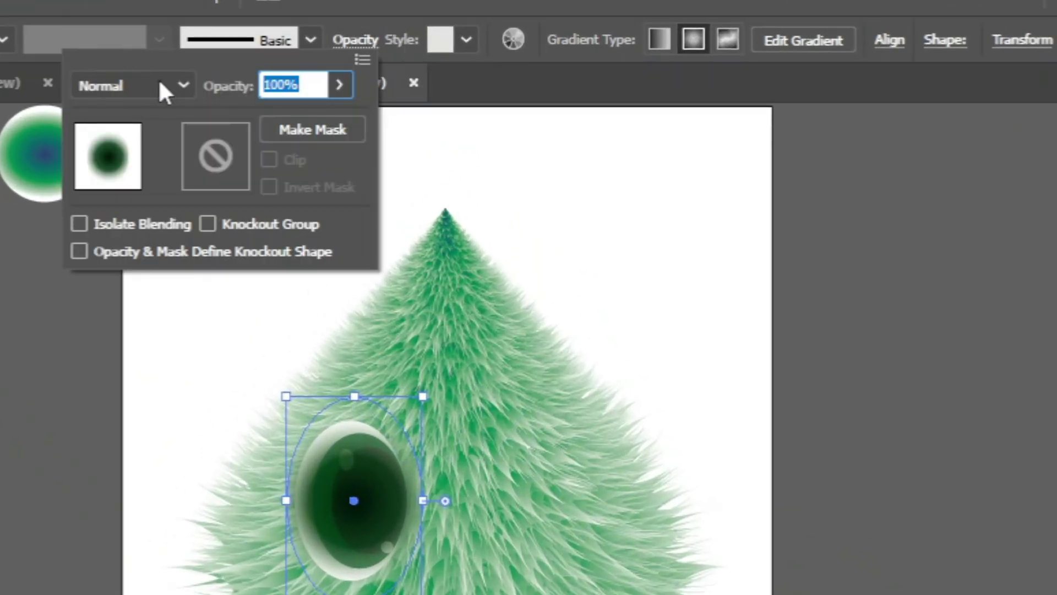
left_click(142, 86)
left_click(256, 497)
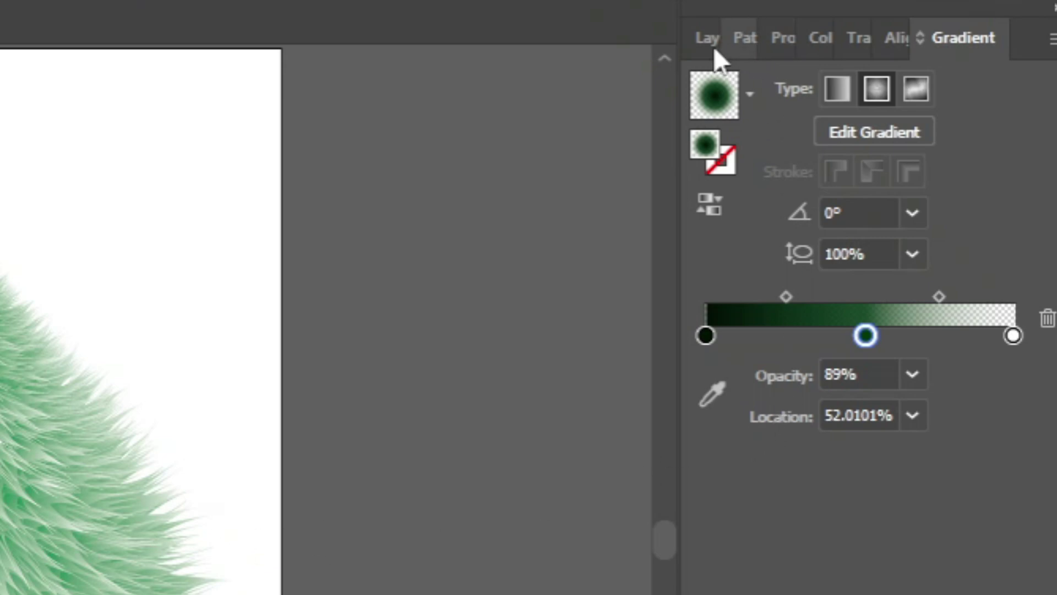
In the Layers panel, move the shadow ellipse below the eye group, then select both
left_click(705, 47)
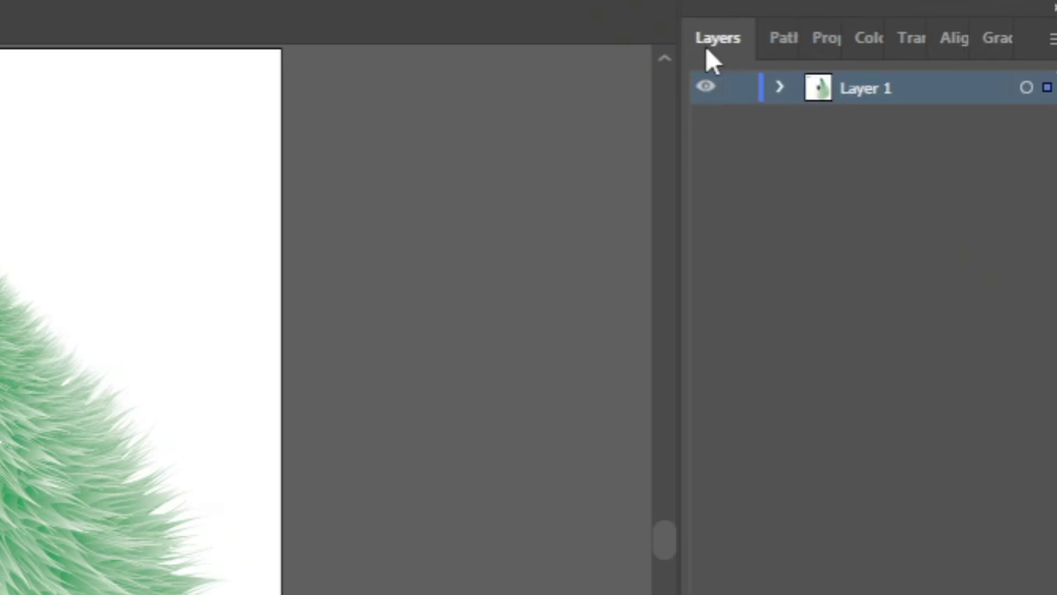
left_click(781, 88)
left_click_drag(892, 118, 903, 171)
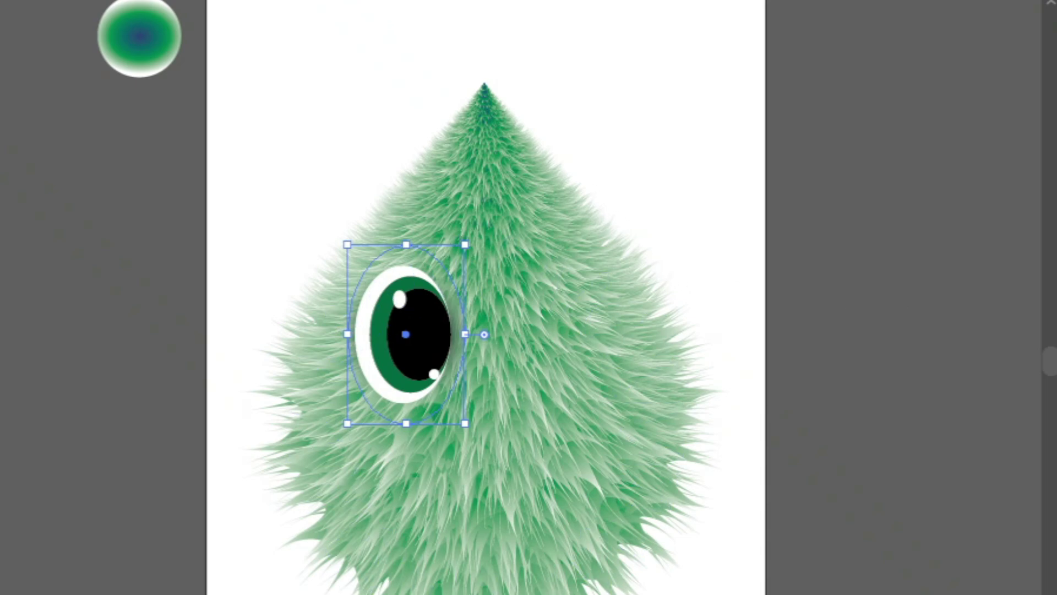
left_click(424, 331)
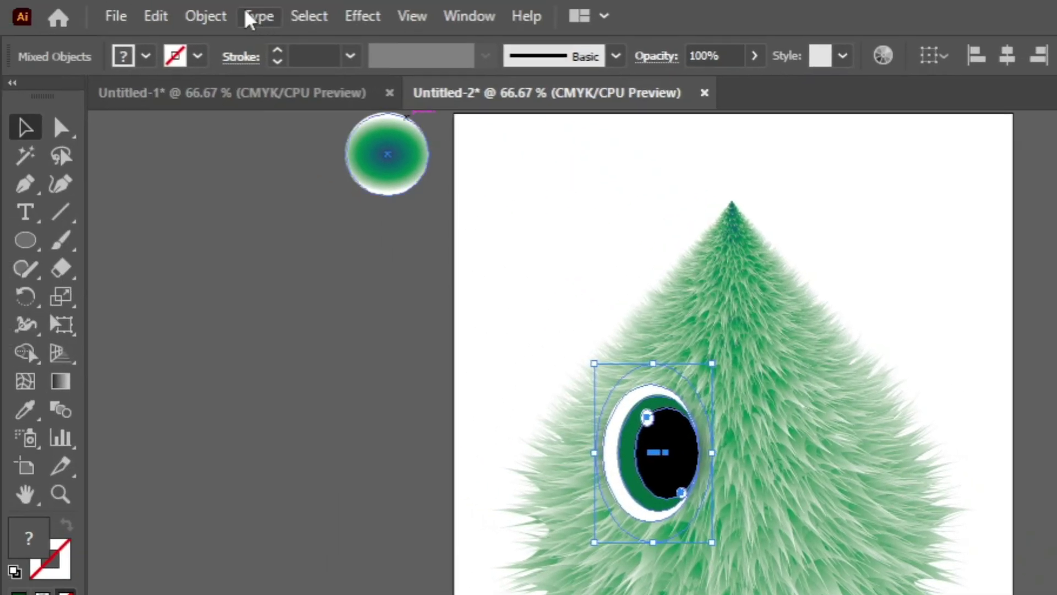
left_click(206, 12)
mouse_move(99, 38)
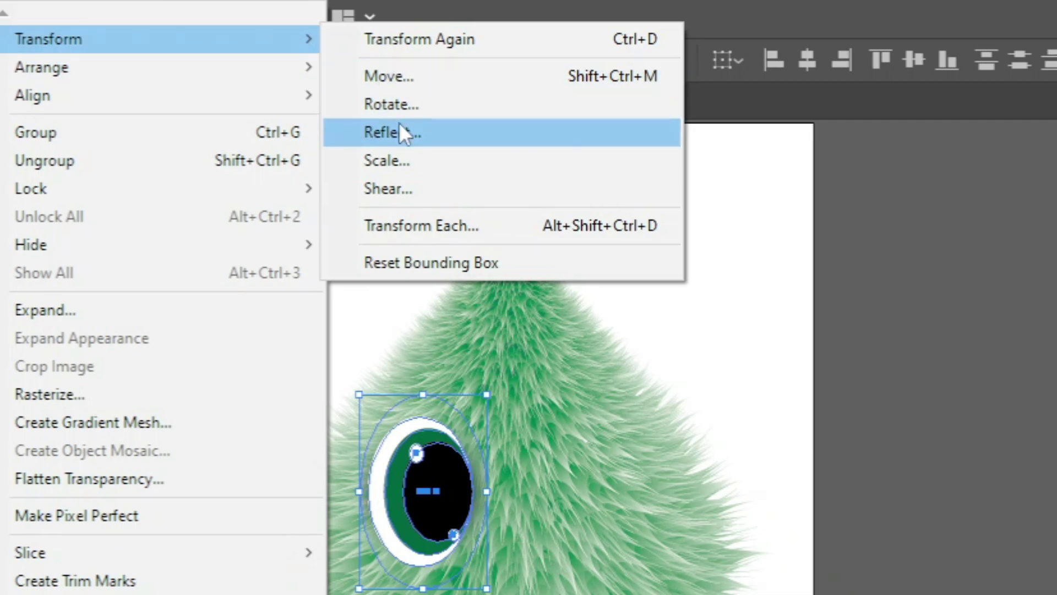
Reflect a copy of the eye across the vertical axis and place it on the tree's right side
left_click(410, 131)
left_click(441, 505)
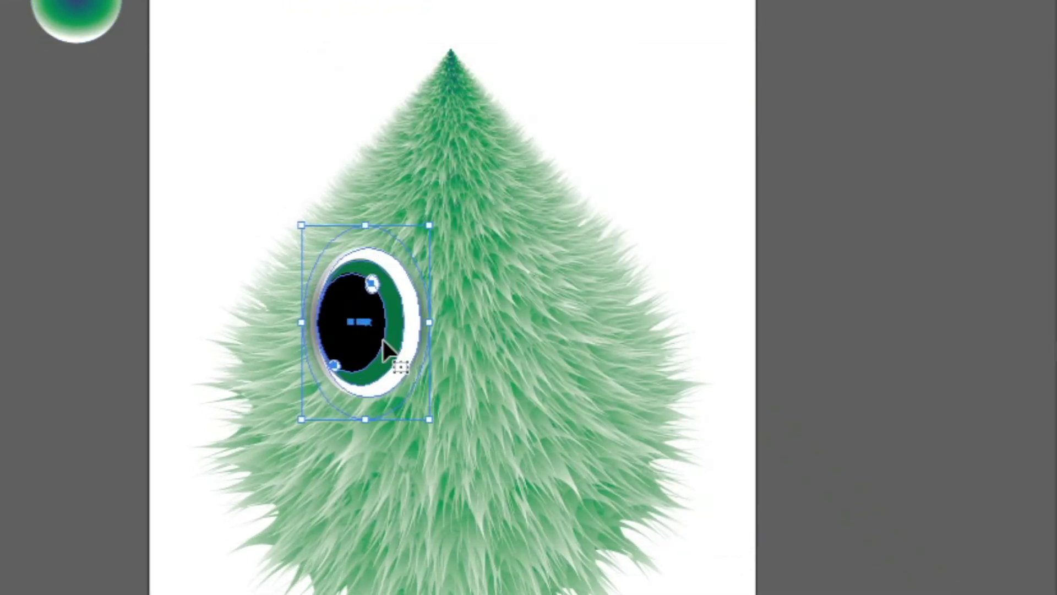
mouse_move(370, 325)
left_mouse_down()
mouse_move(466, 306)
mouse_move(429, 291)
mouse_move(443, 290)
left_mouse_up()
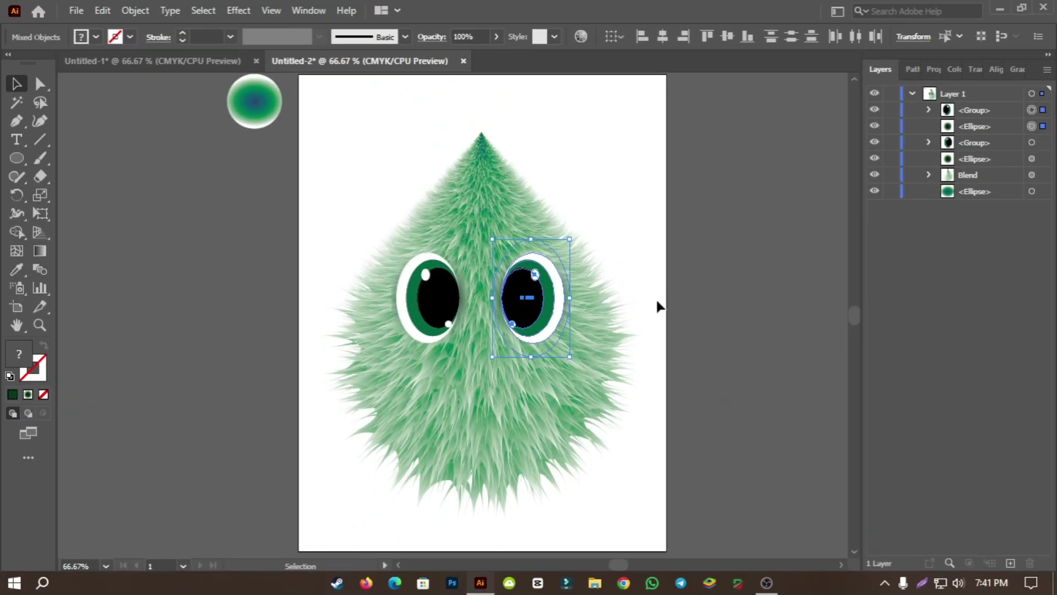
left_click(723, 303)
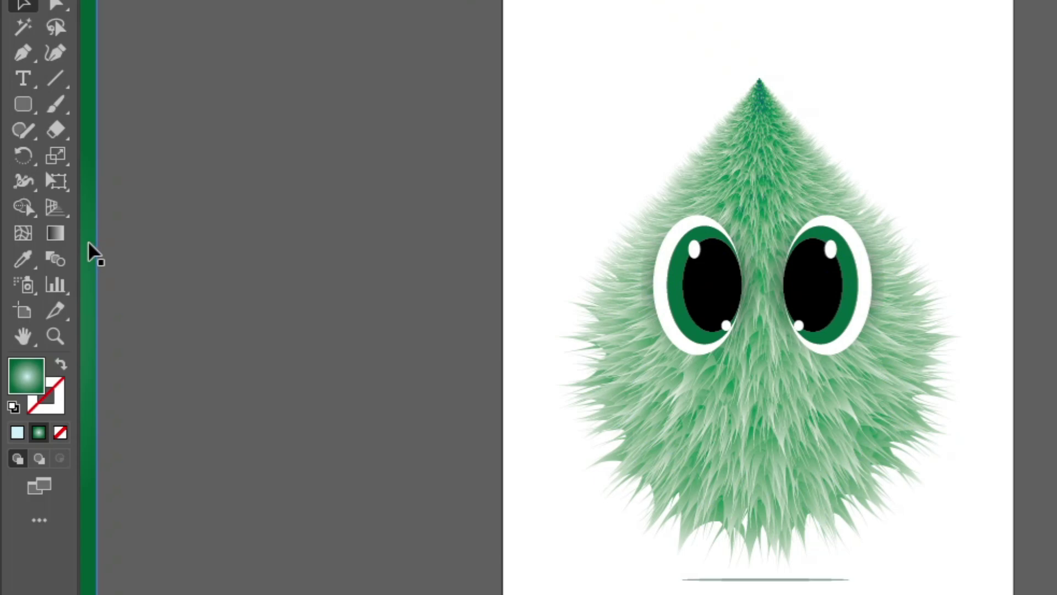
Drag the dark-green radial gradient rectangle onto the artboard, centred behind the fuzzy two-eyed monster
left_click_drag(15, 243, 741, 251)
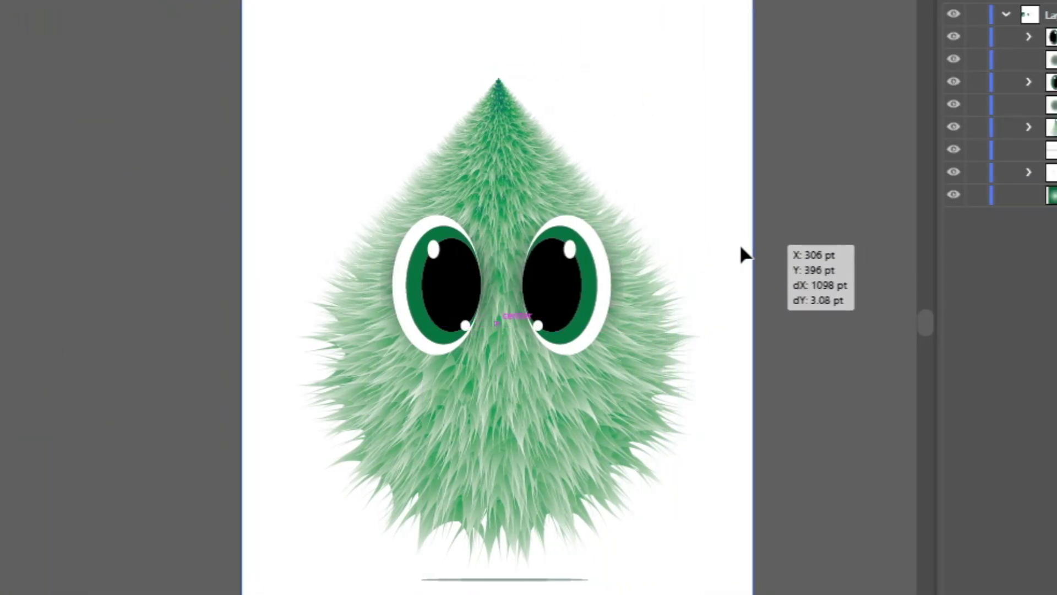
left_click_drag(739, 243, 741, 243)
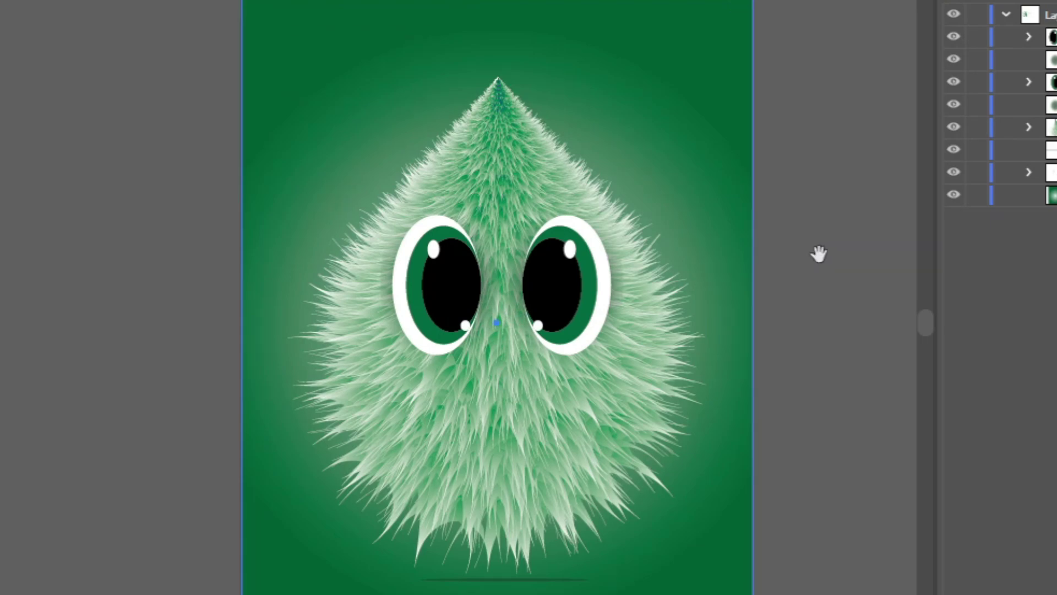
left_click_drag(819, 252, 660, 257)
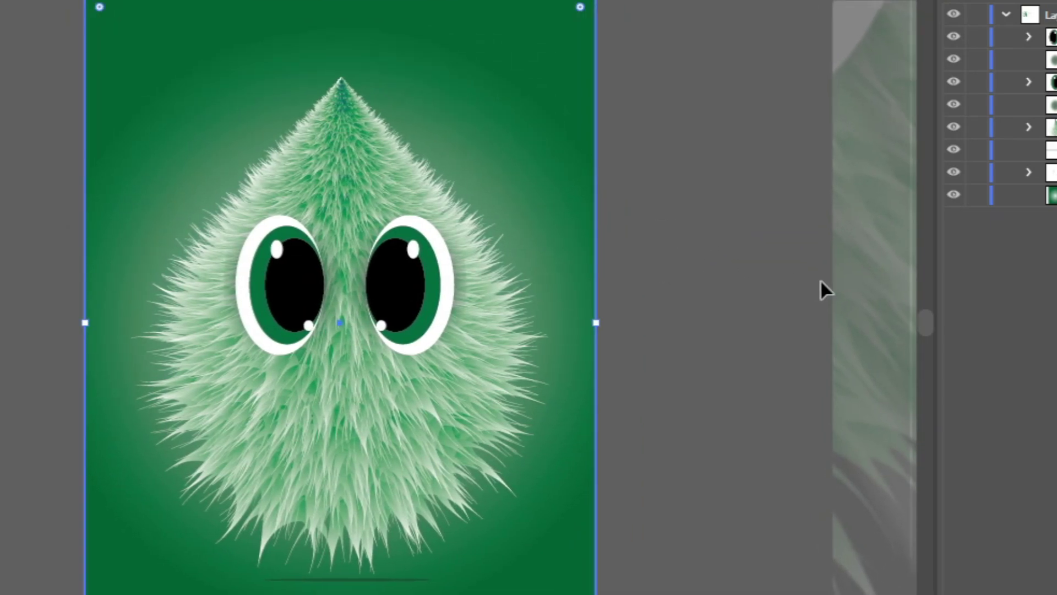